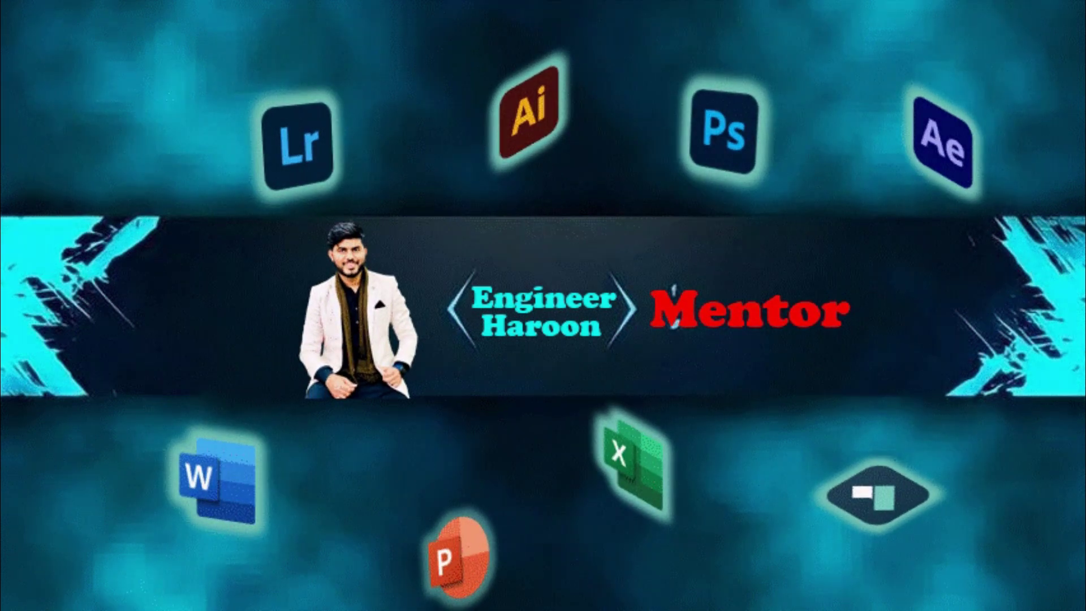
Paste the six food pictures and begin the left column with the chicken, fish and pasta photos.
key(ctrl+v)
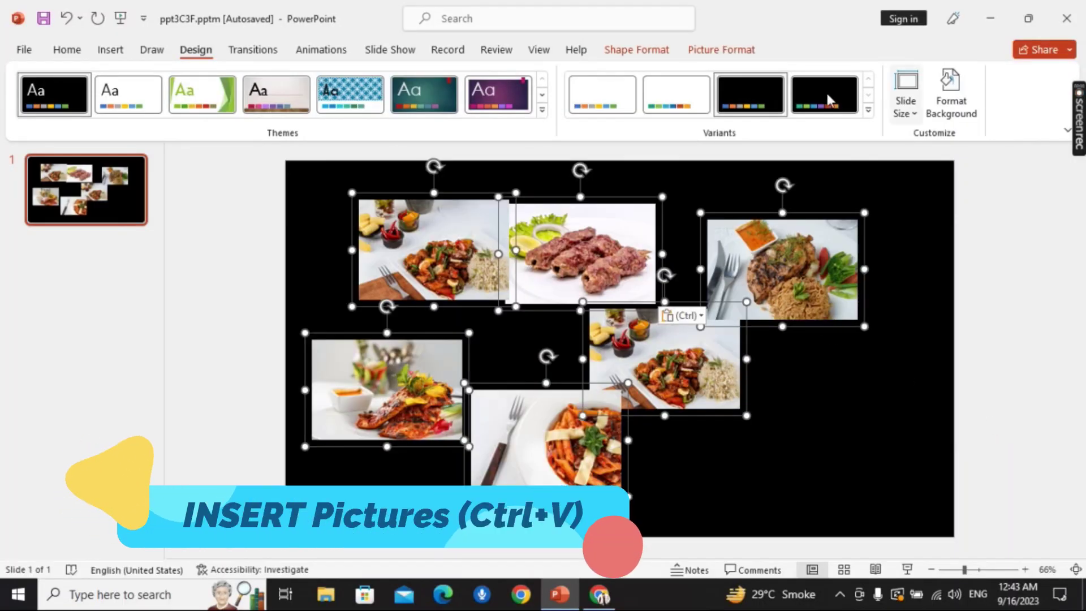
click(696, 52)
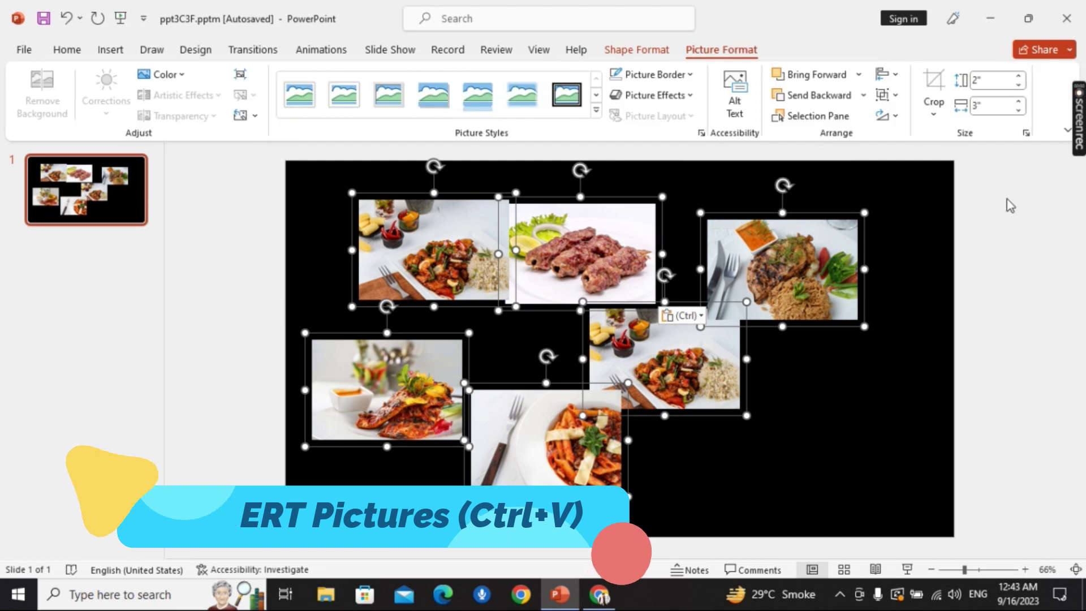
click(684, 234)
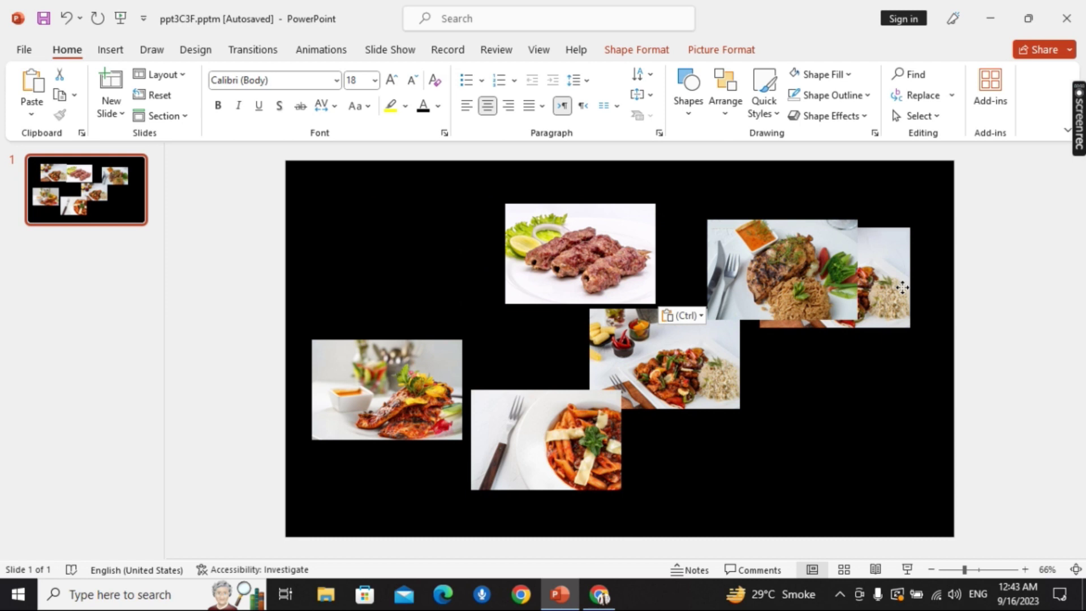
drag(514, 269, 1016, 308)
drag(809, 286, 429, 282)
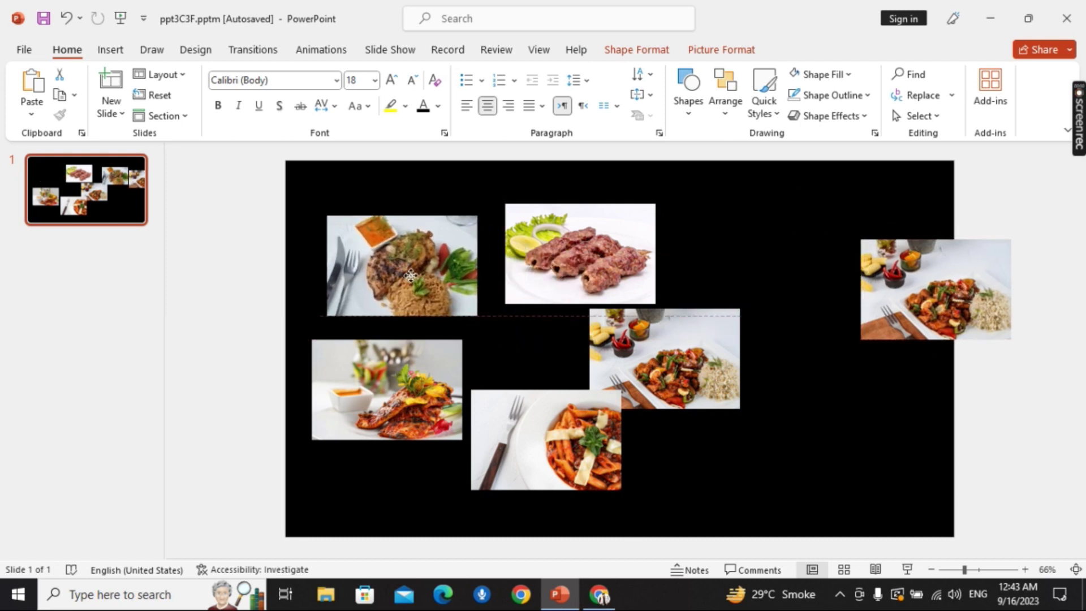
drag(422, 362, 437, 354)
mouse_move(487, 439)
mouse_down()
mouse_move(387, 508)
mouse_move(374, 497)
mouse_up()
Add the stir-fry and steak pictures to the column below the pasta, and align the chicken photo.
click(402, 266)
click(665, 359)
ctrl+scroll(665, 360, down, 4)
mouse_move(636, 351)
mouse_down()
mouse_move(566, 480)
mouse_move(548, 460)
mouse_up()
drag(614, 321, 549, 501)
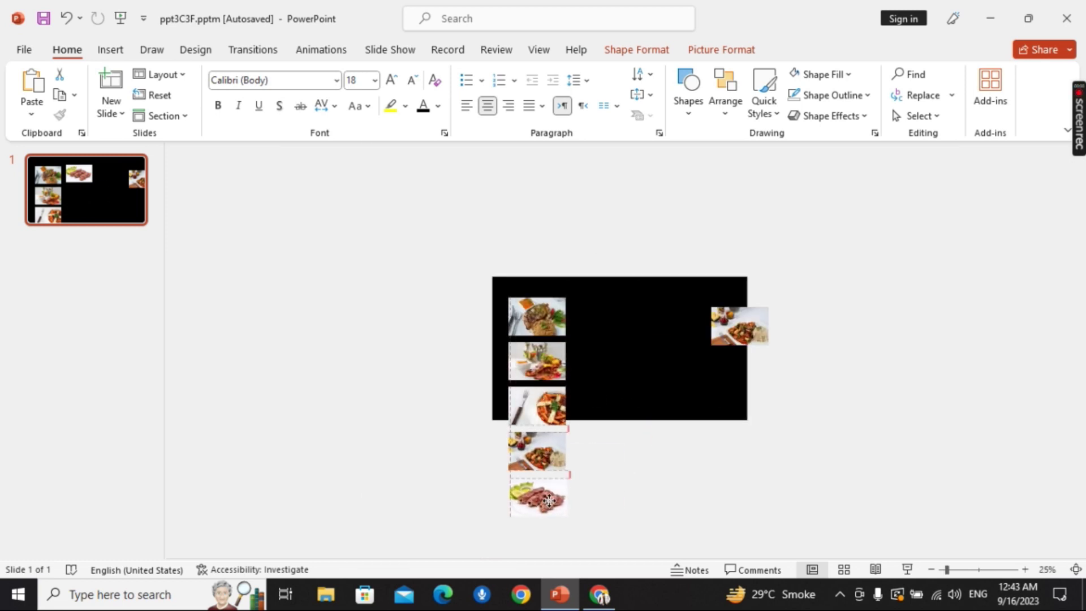
ctrl+scroll(543, 357, up, 1)
drag(543, 356, 534, 354)
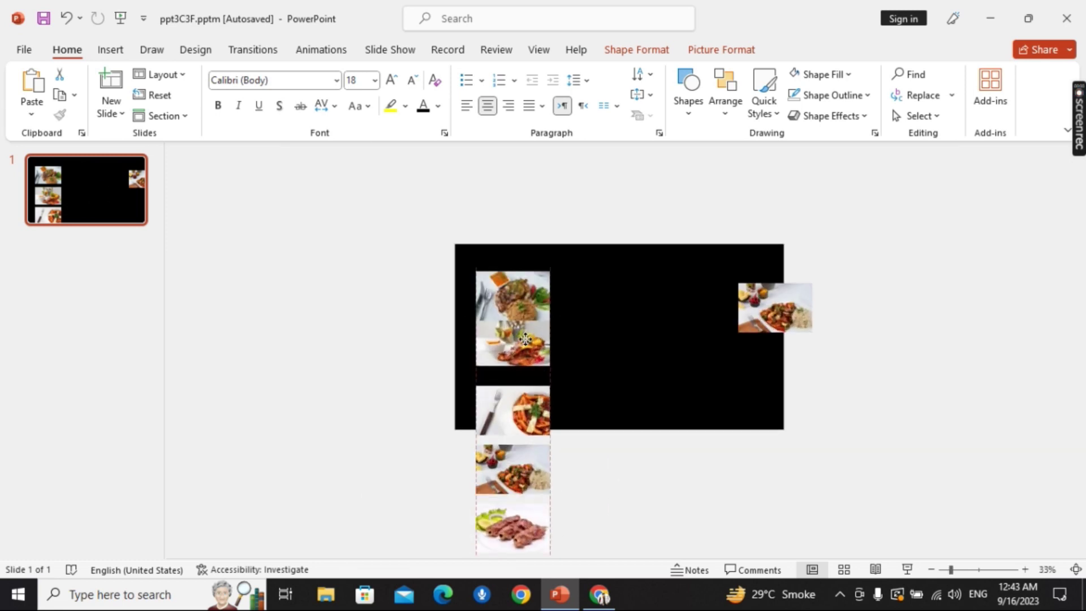
Shift the lower column pictures down so the five photos are evenly spaced.
drag(434, 329, 577, 558)
drag(534, 354, 534, 380)
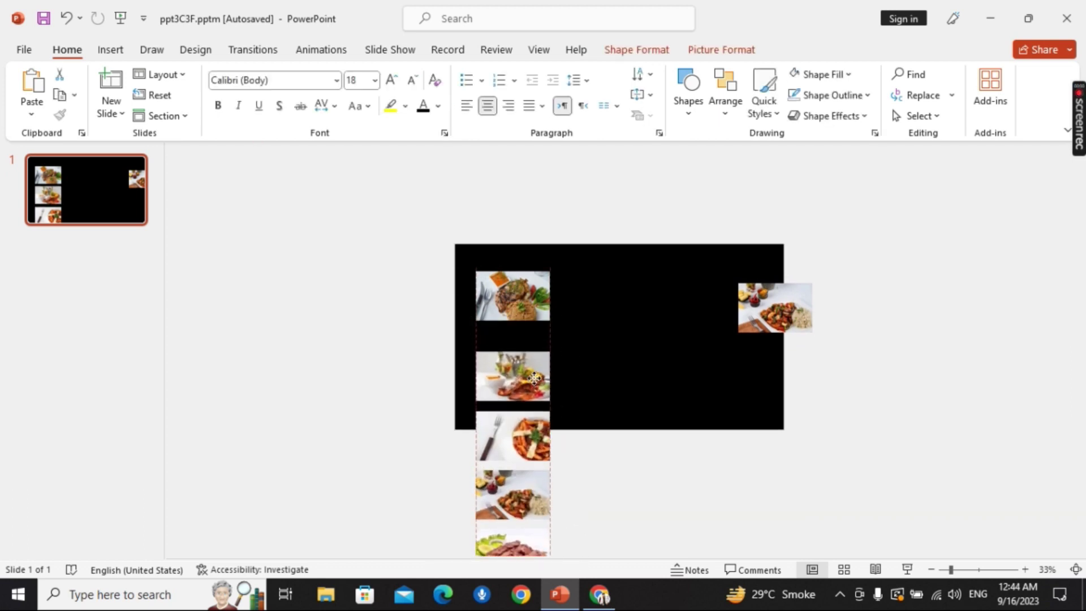
scroll(534, 379, down, 1)
drag(542, 269, 542, 289)
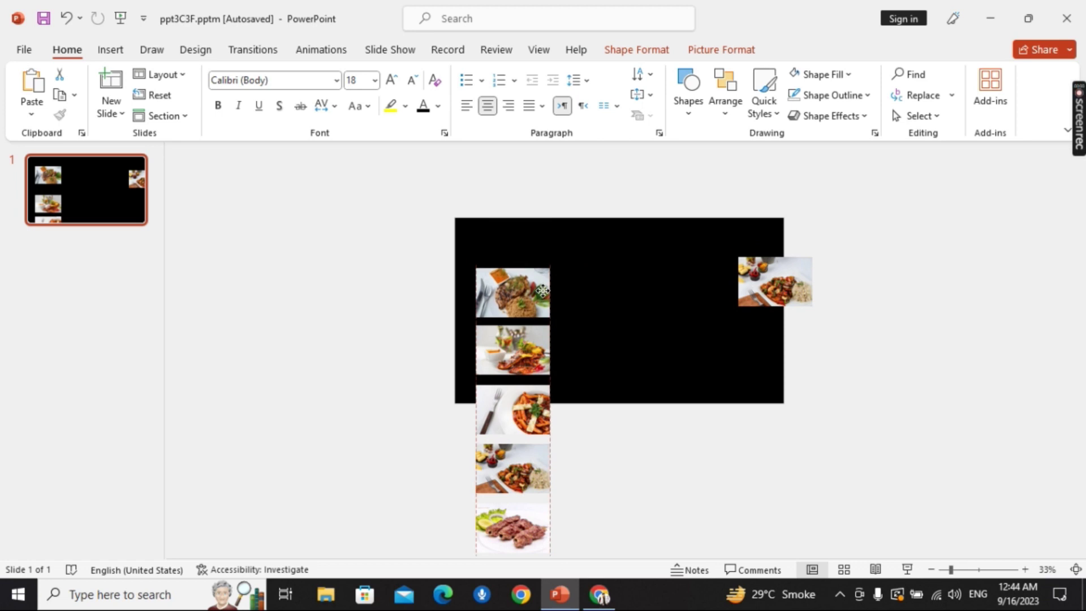
drag(434, 252, 588, 560)
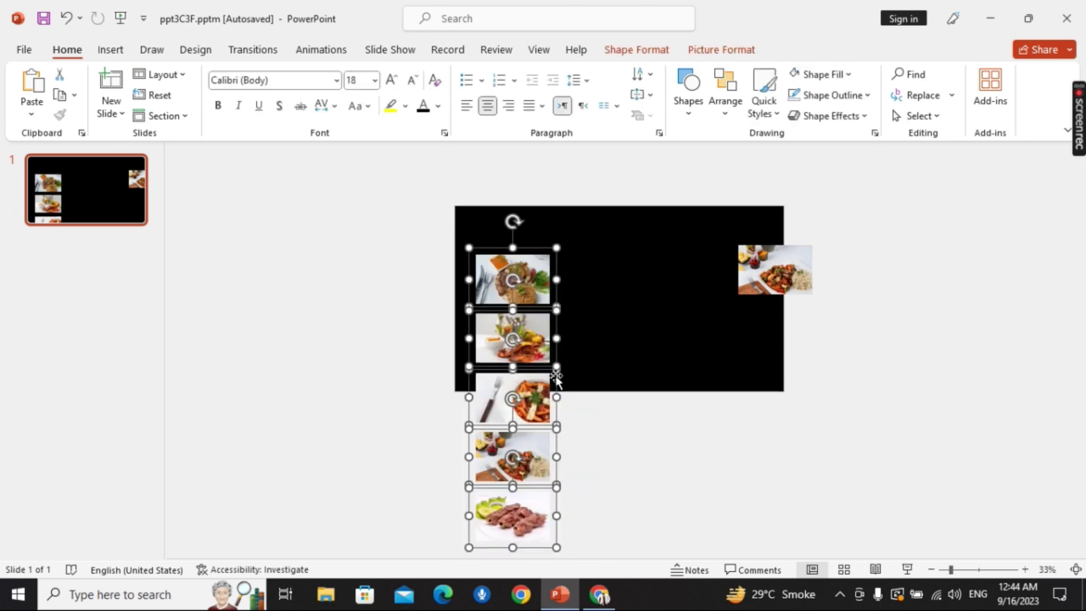
scroll(556, 377, up, 1)
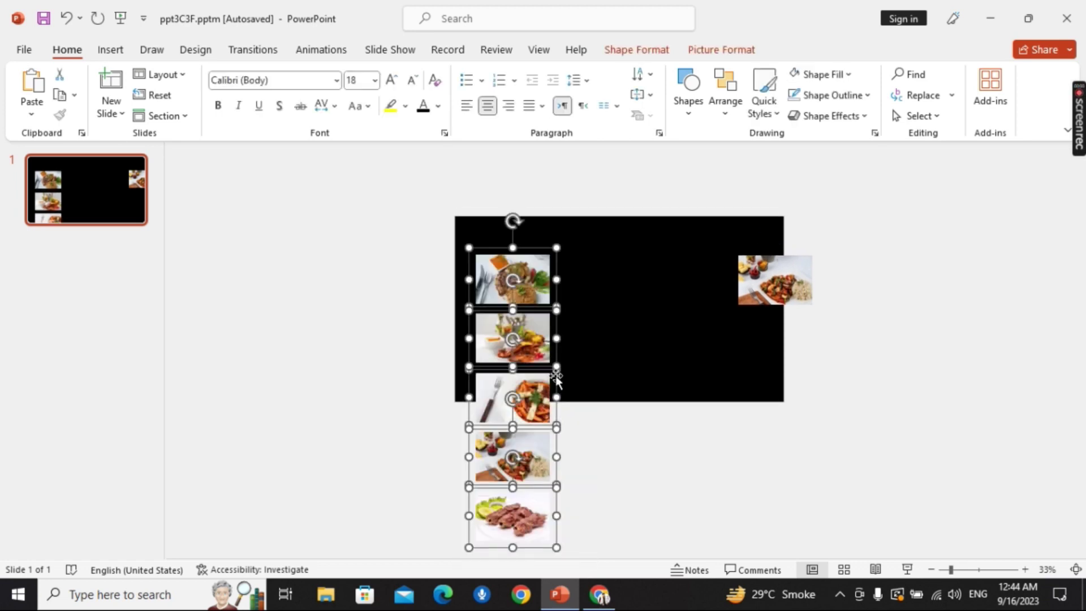
click(881, 330)
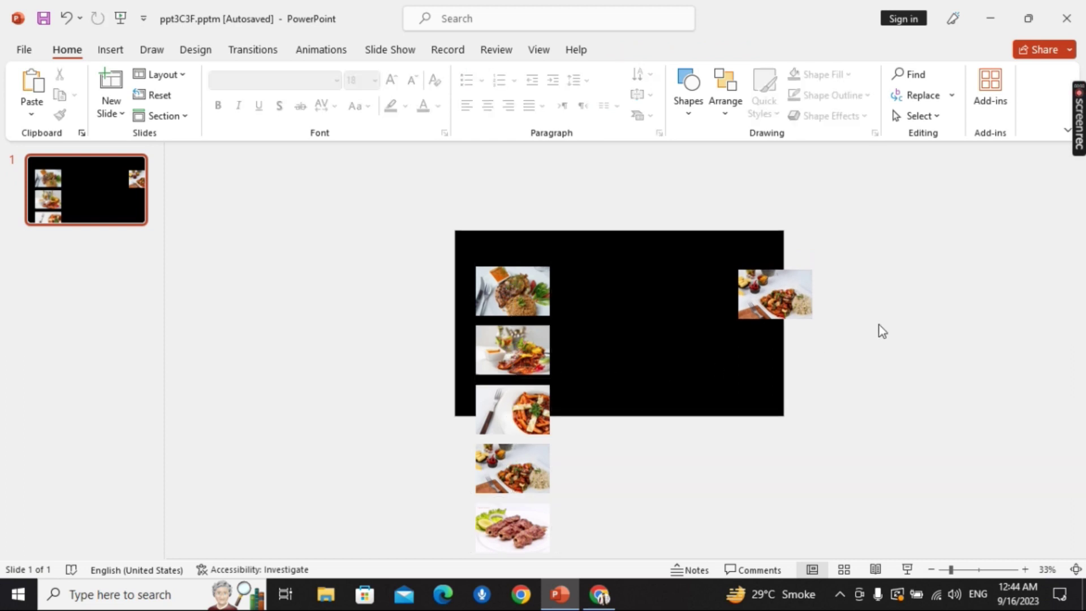
Stretch the stir-fry photo to fill the slide and draw a tall rectangle over the picture column.
drag(756, 301, 481, 263)
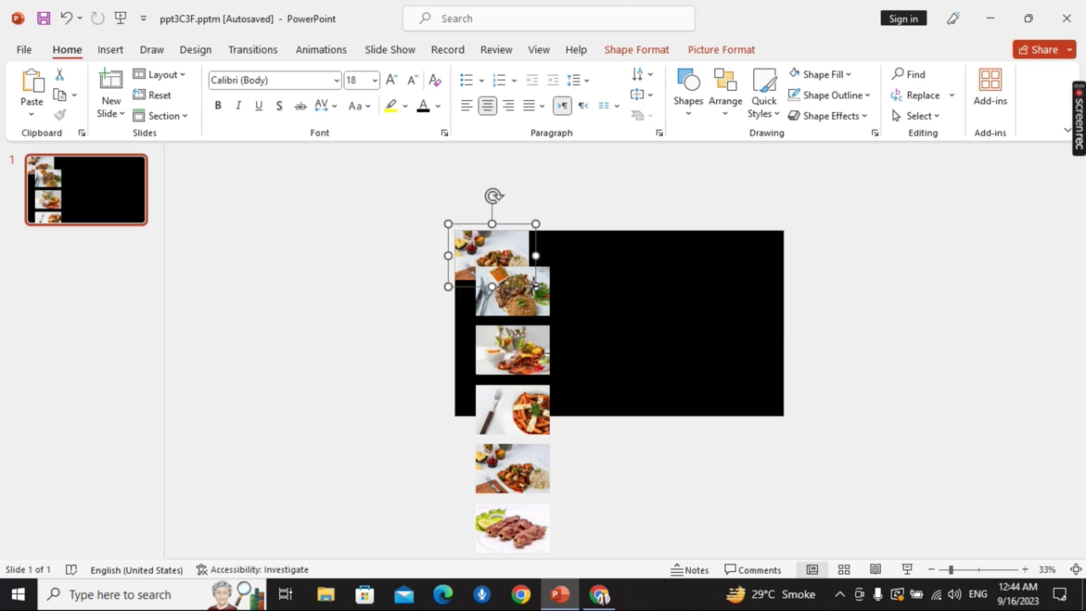
drag(535, 286, 790, 421)
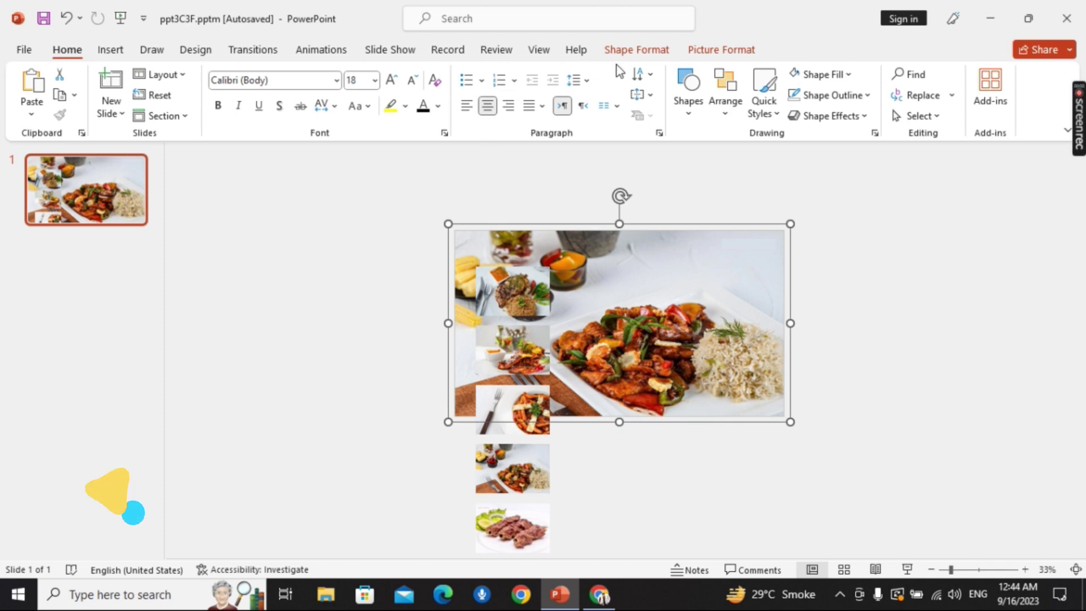
click(688, 91)
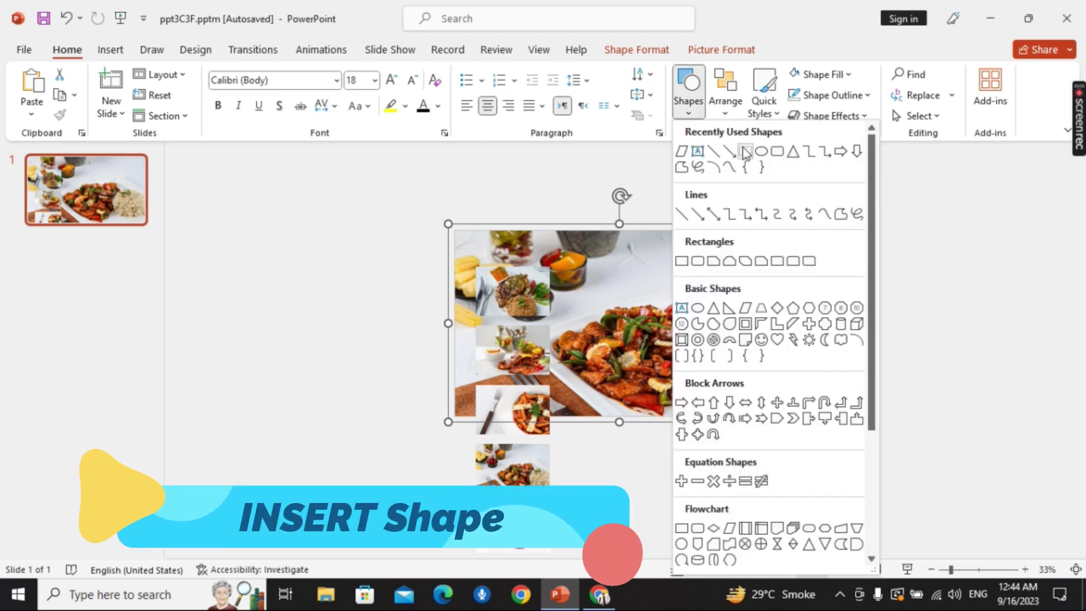
click(745, 151)
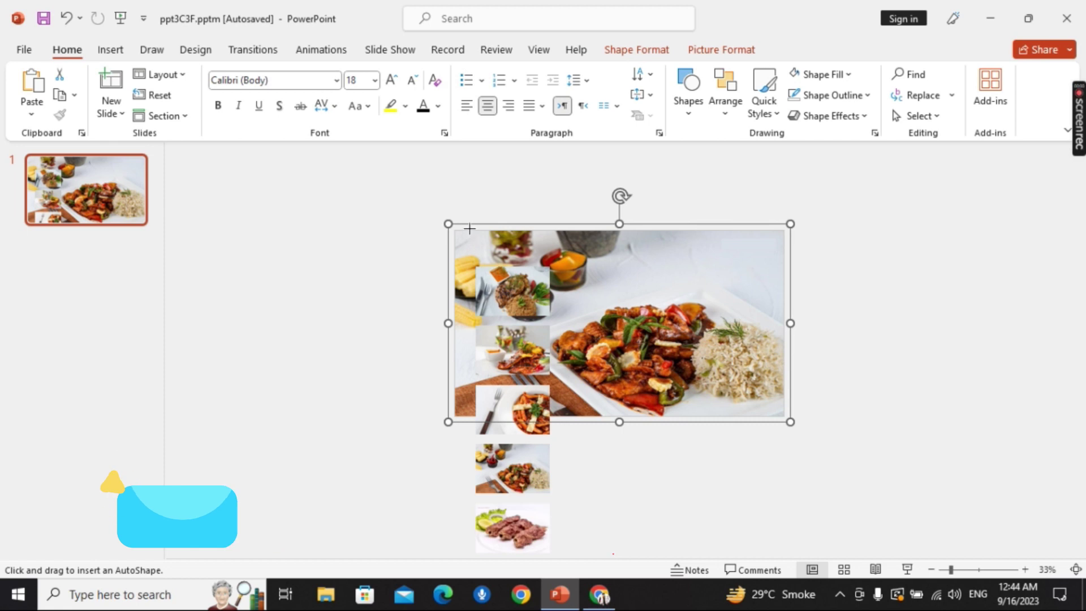
mouse_move(469, 230)
mouse_down()
mouse_move(547, 351)
mouse_move(552, 568)
mouse_up()
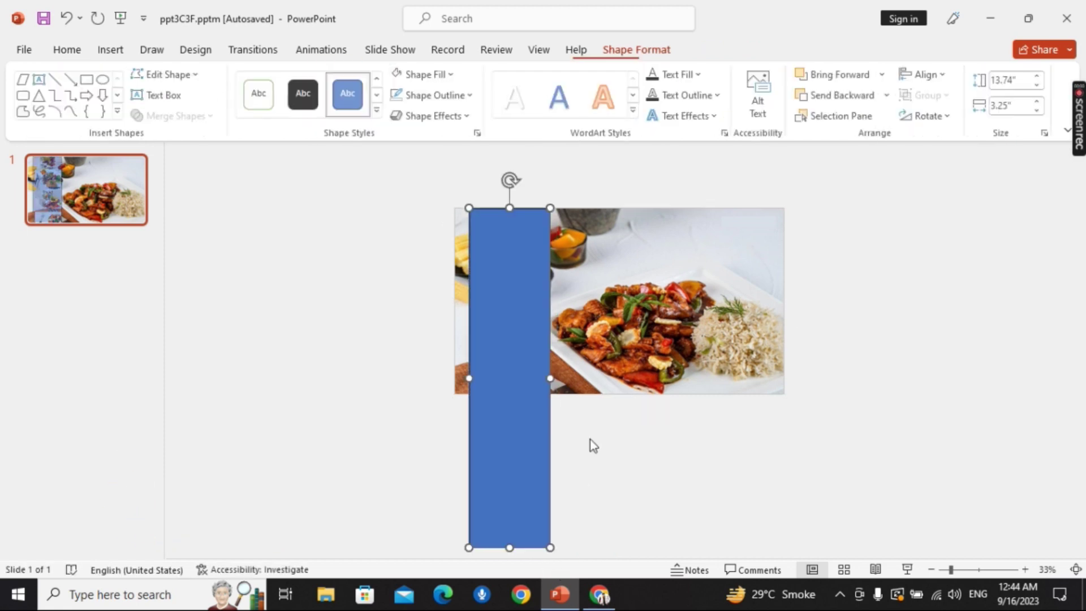
Fill the tall rectangle with black at 30% transparency.
click(453, 77)
click(402, 117)
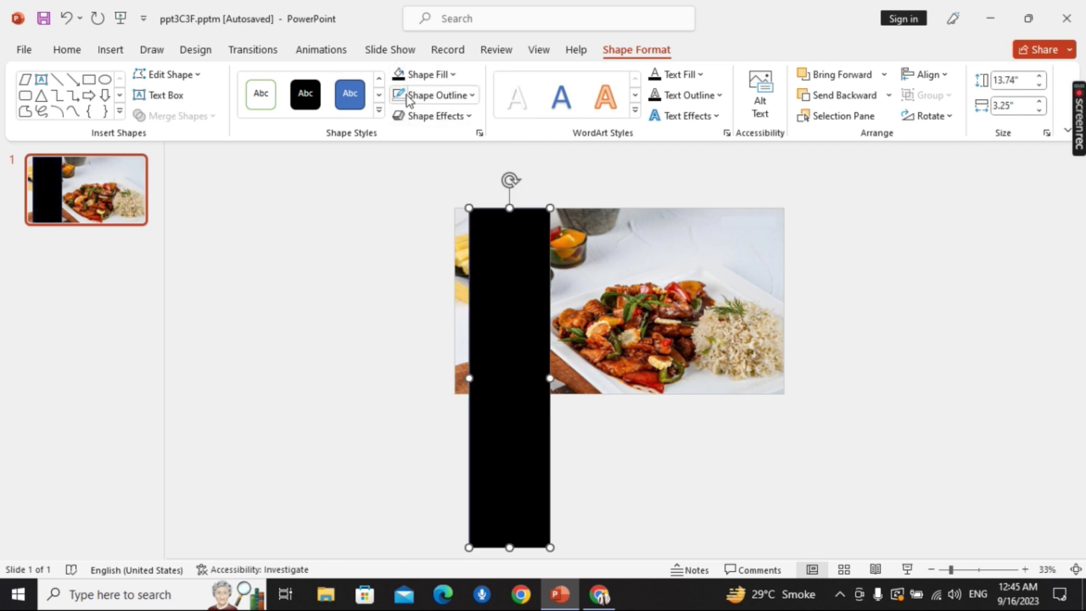
right_click(490, 258)
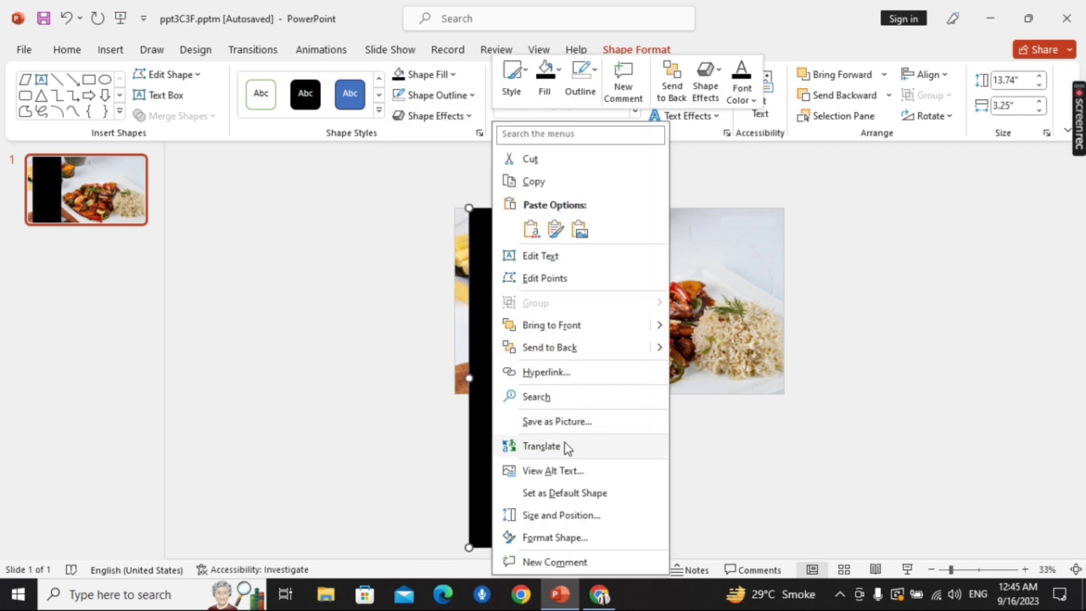
click(563, 537)
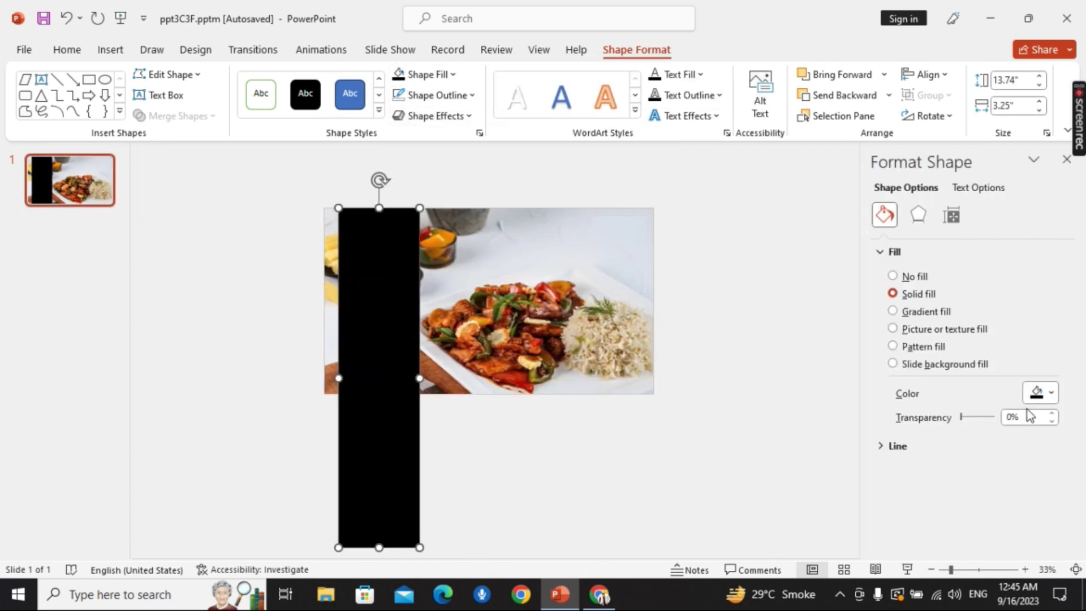
text(30)
key(Return)
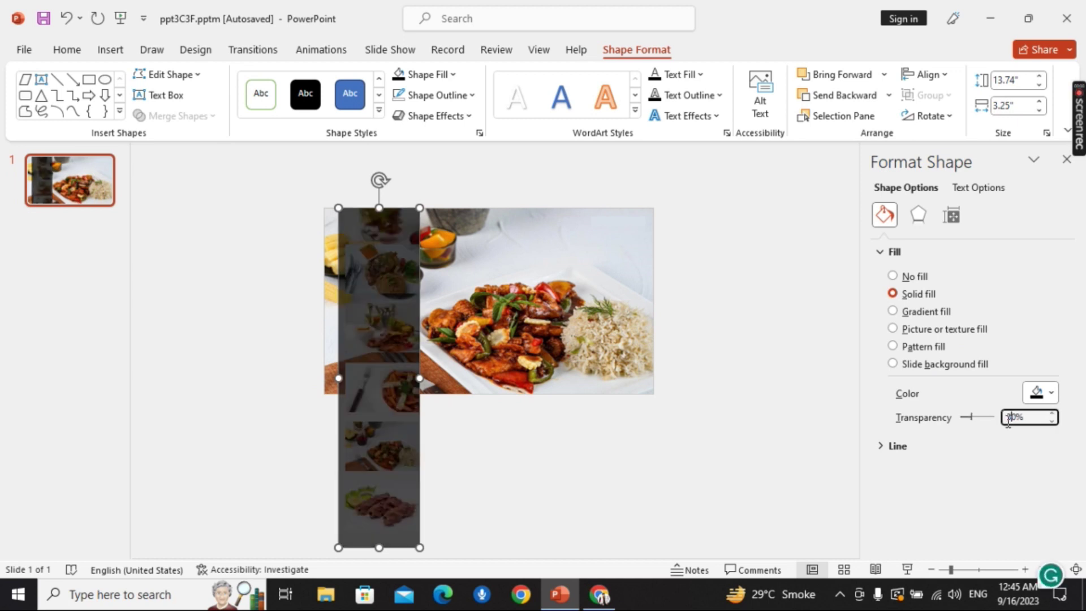
Adjust the rectangle's layer order so most column pictures show above it.
click(889, 96)
click(874, 141)
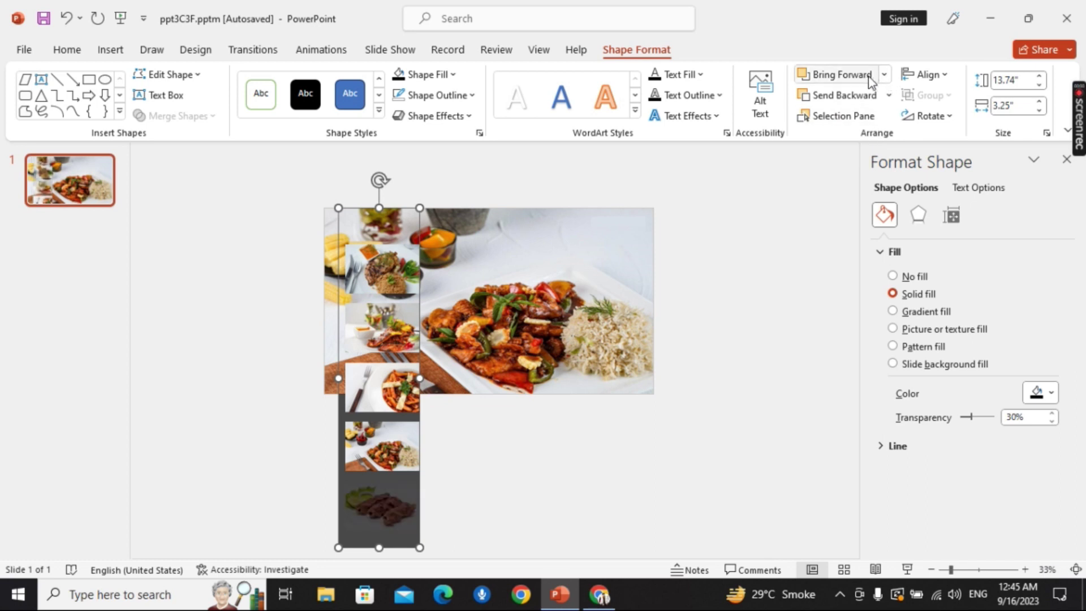
click(832, 76)
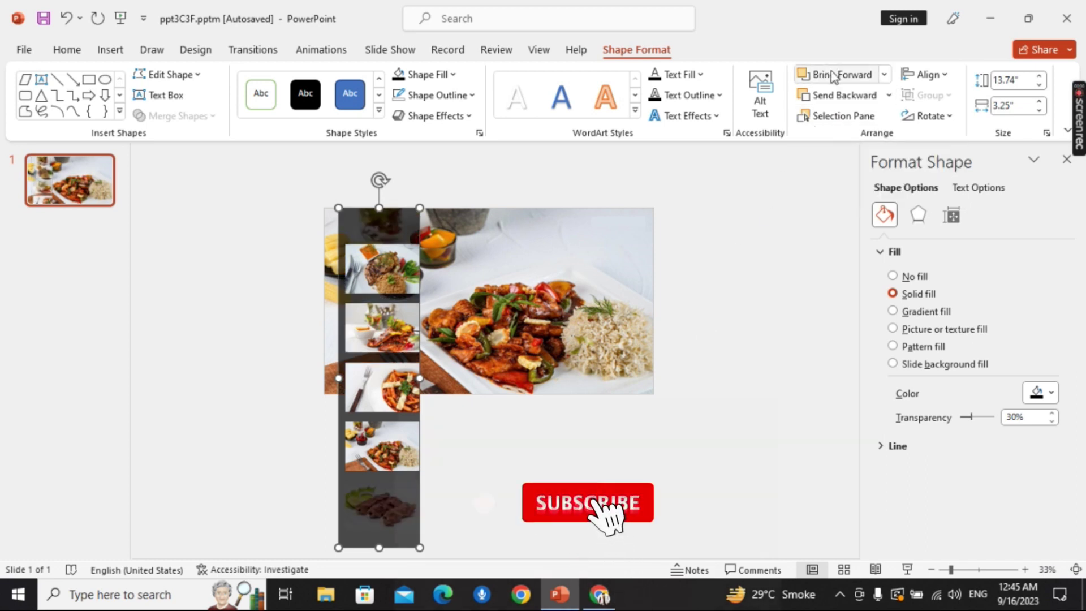
click(837, 100)
click(840, 76)
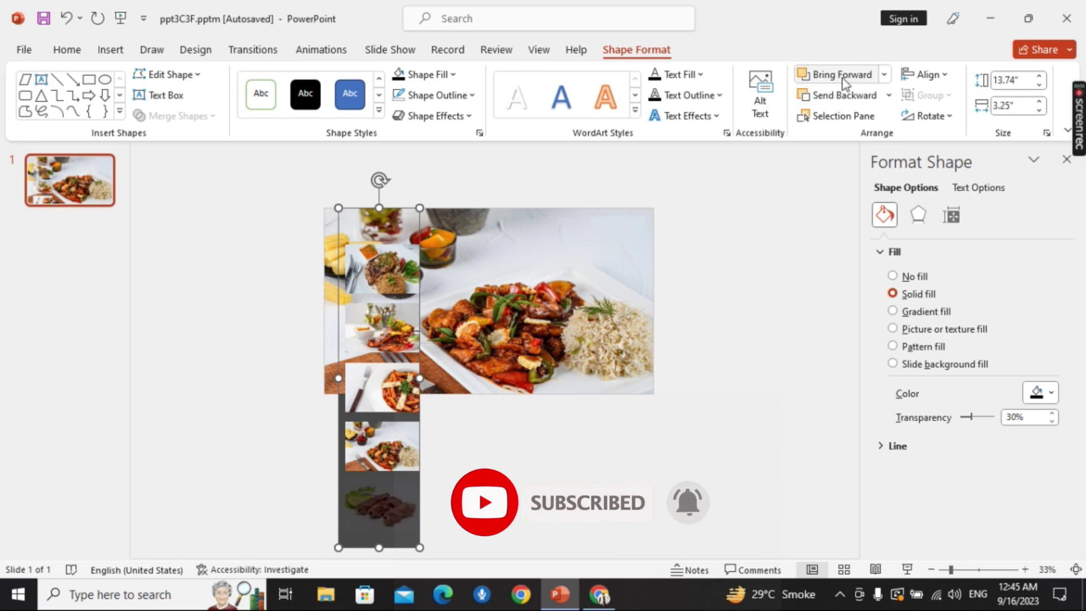
click(840, 76)
click(509, 286)
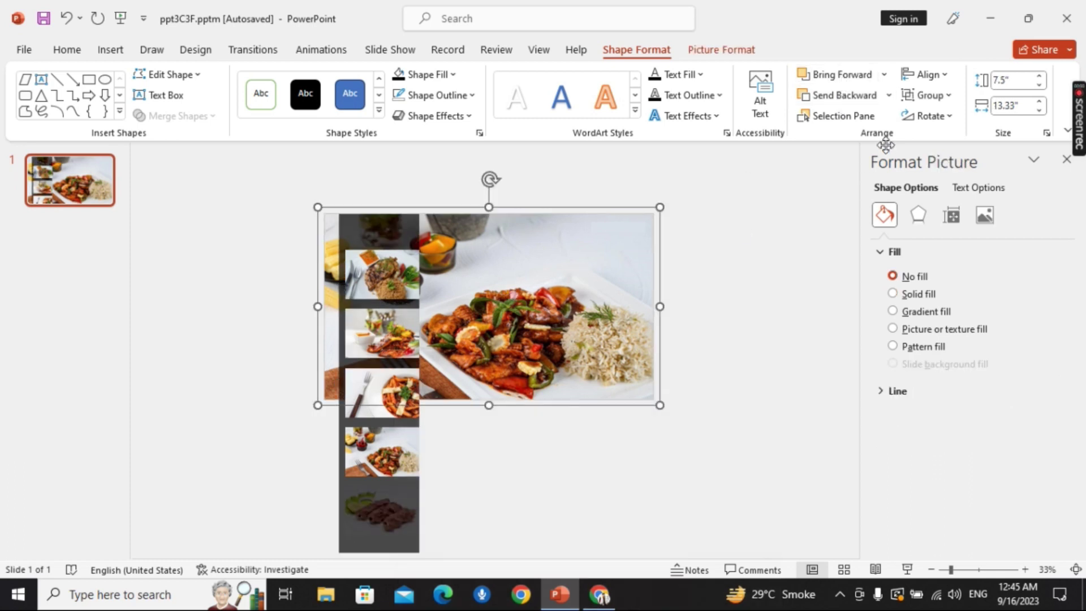
Send the large stir-fry photo to the back and move the dark strip beneath the steak photo.
click(889, 96)
click(855, 139)
click(396, 502)
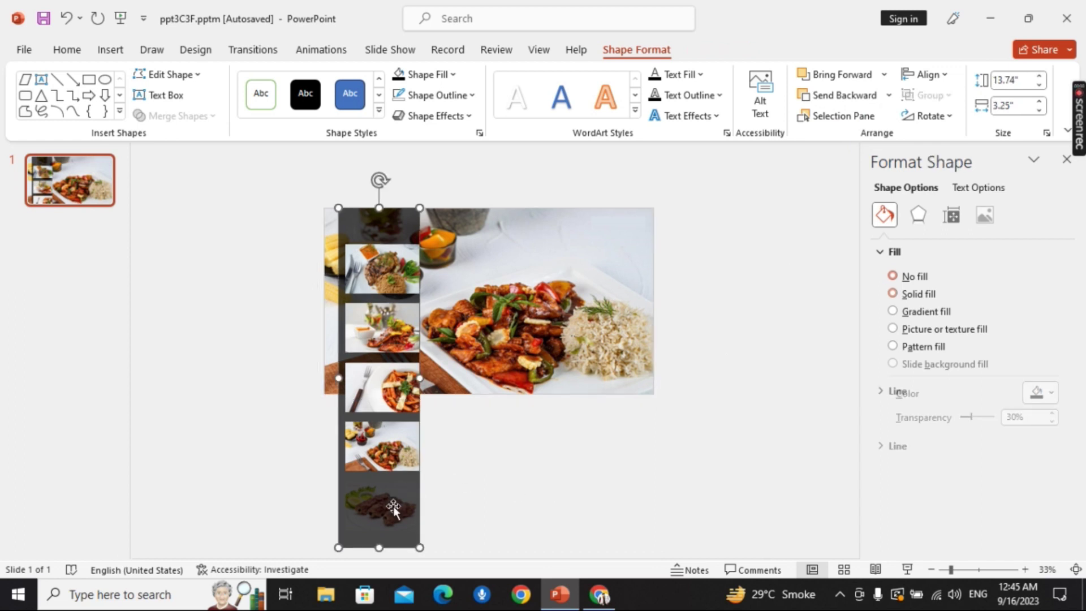
click(859, 100)
click(747, 268)
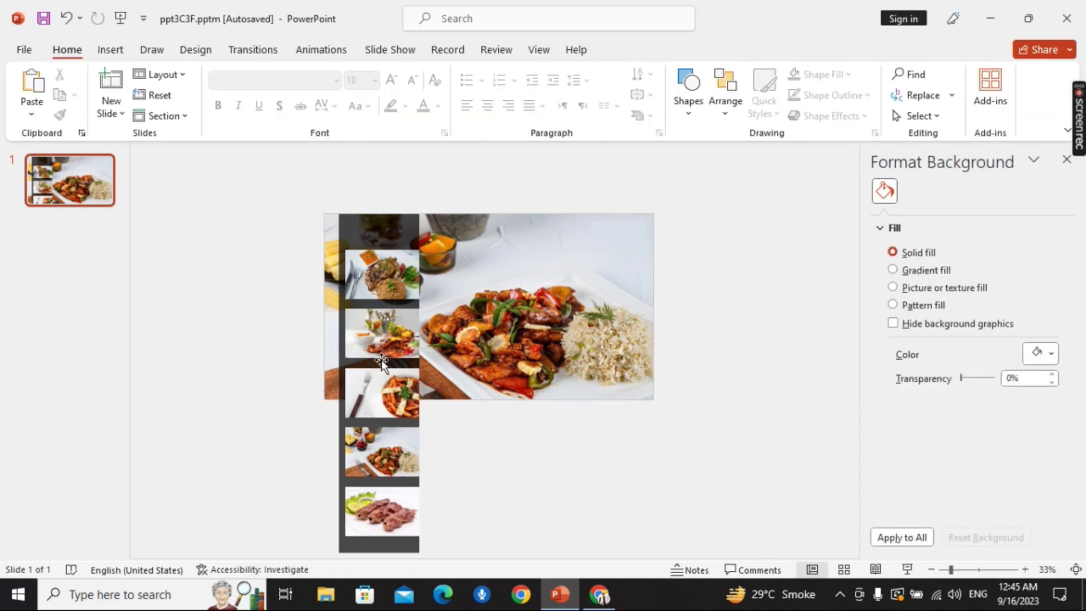
Widen the dark strip slightly to the right to frame the picture column.
scroll(382, 359, up, 4)
scroll(381, 360, down, 3)
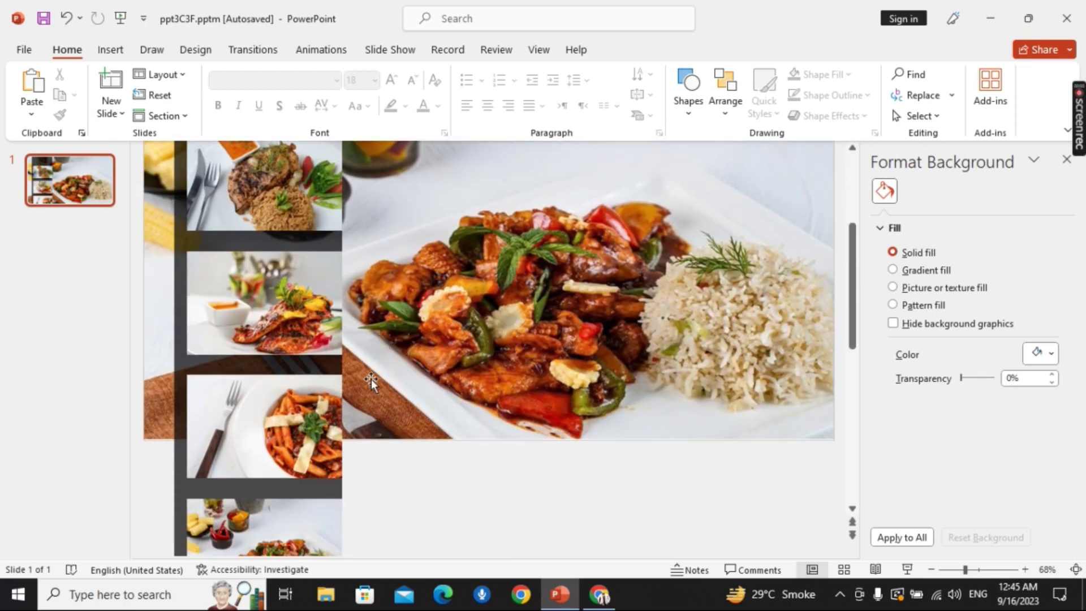
click(183, 458)
drag(344, 407, 356, 407)
scroll(419, 416, up, 5)
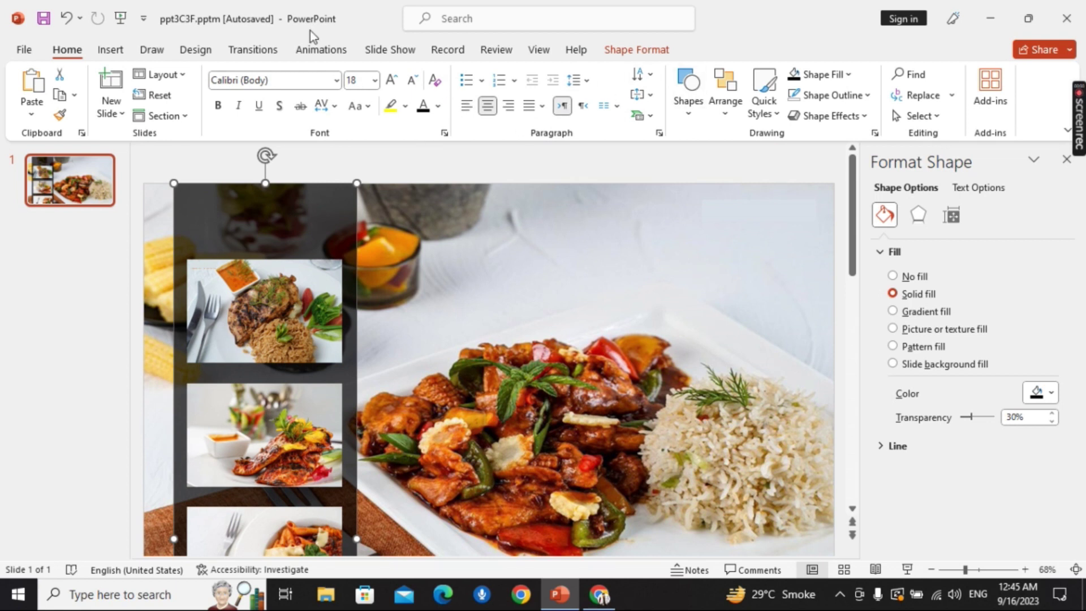
Add a text box atop the dark strip with the engineer-mentor title, correcting the name's capitalisation.
click(110, 50)
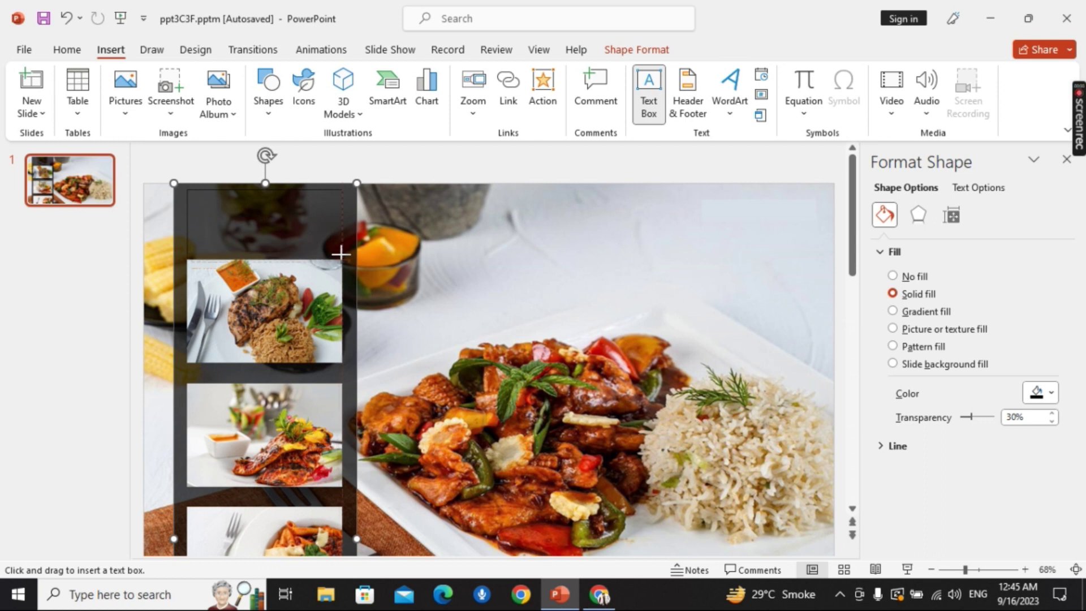
drag(187, 189, 342, 210)
text(Engineer ha)
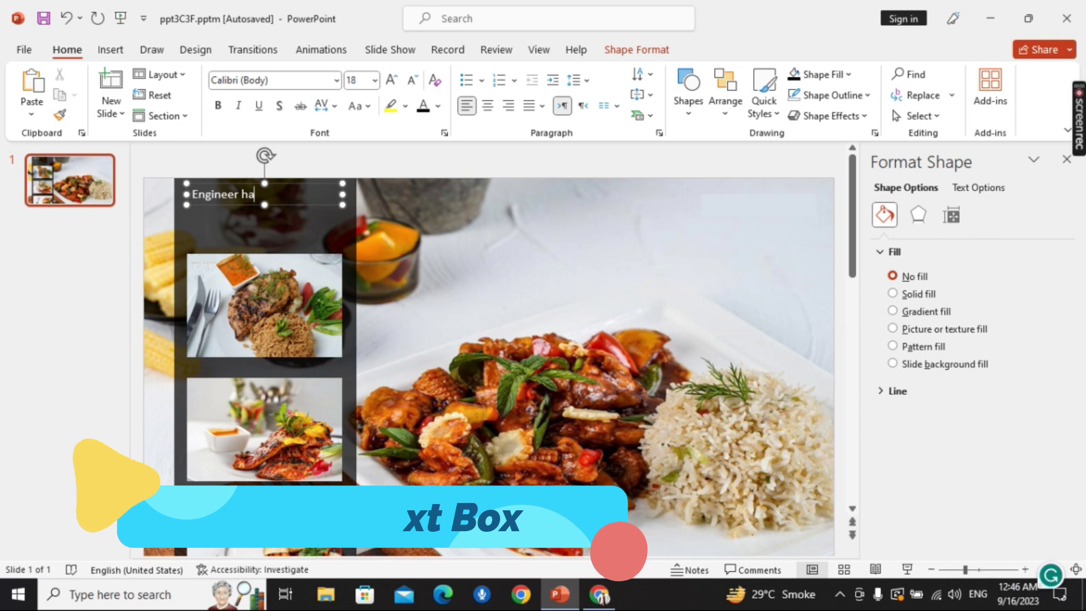
text(roon)
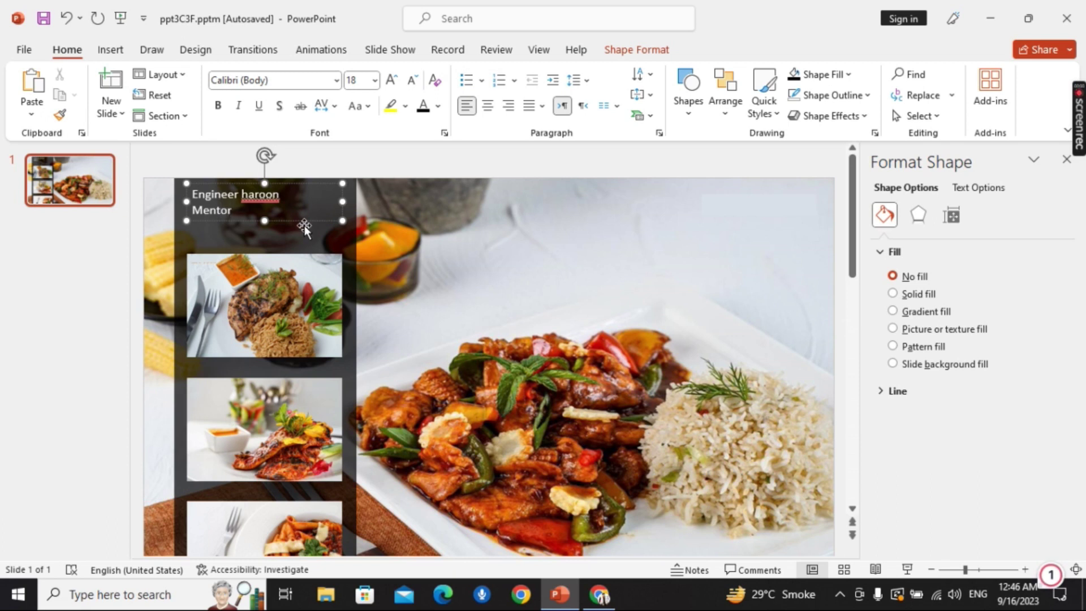
click(263, 236)
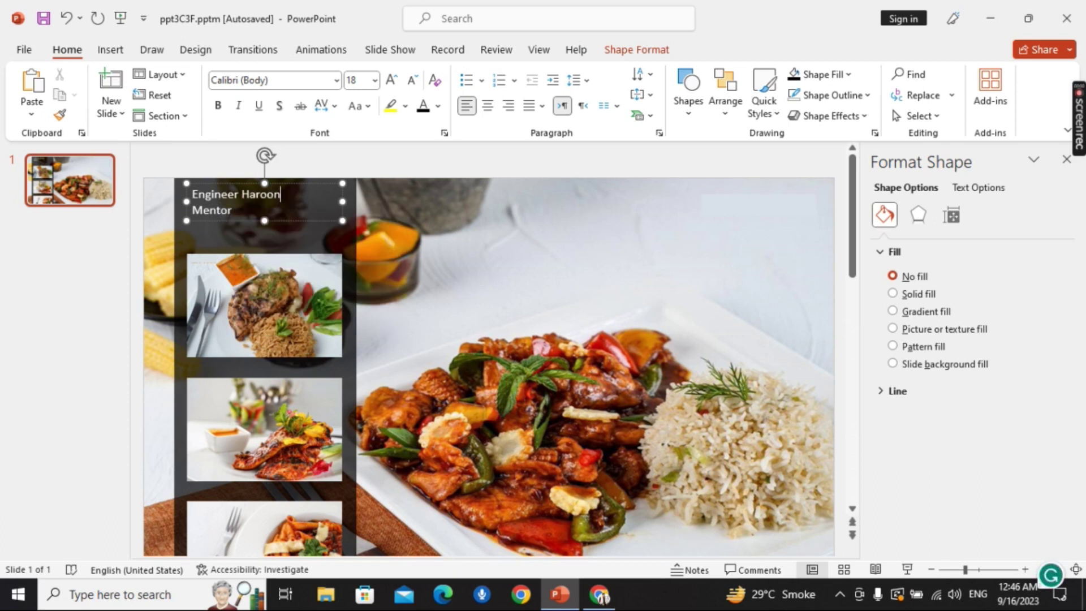
Centre the title text and set it to Impact at 28 pt.
click(488, 107)
click(336, 81)
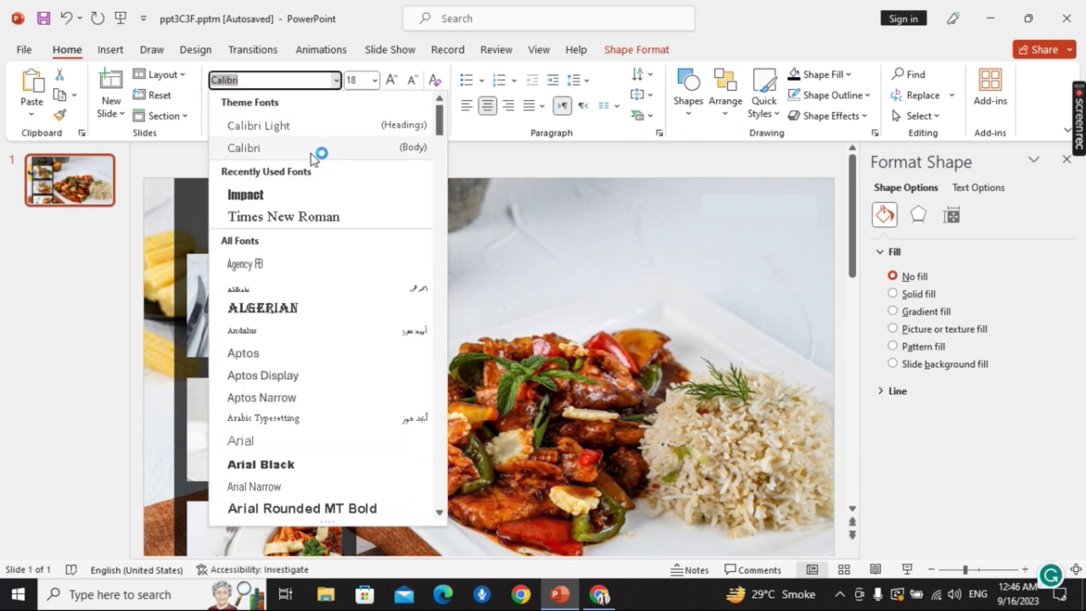
click(289, 192)
click(373, 83)
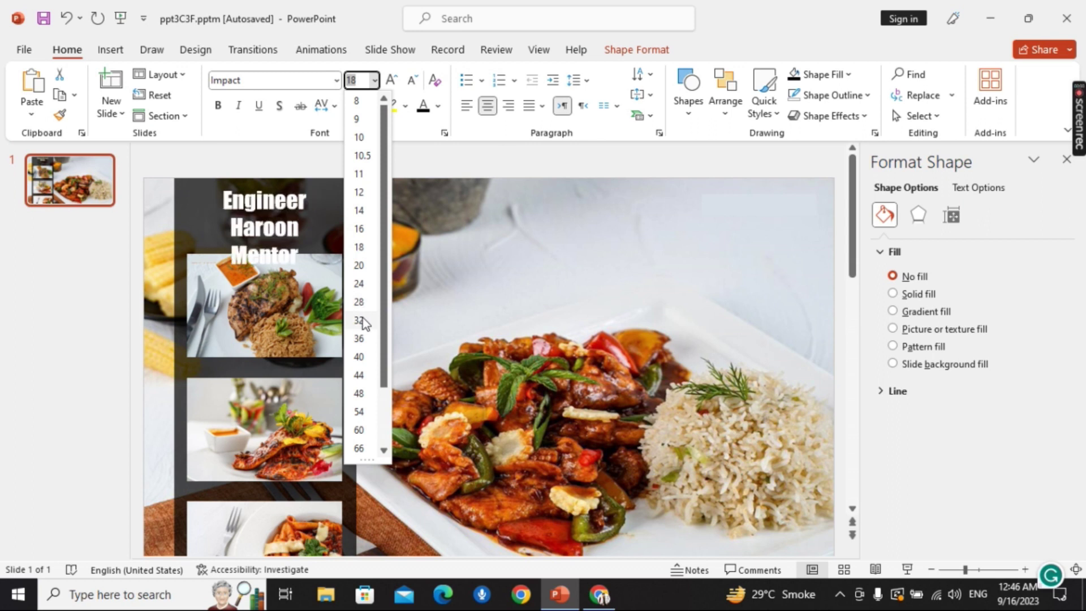
click(362, 304)
click(327, 189)
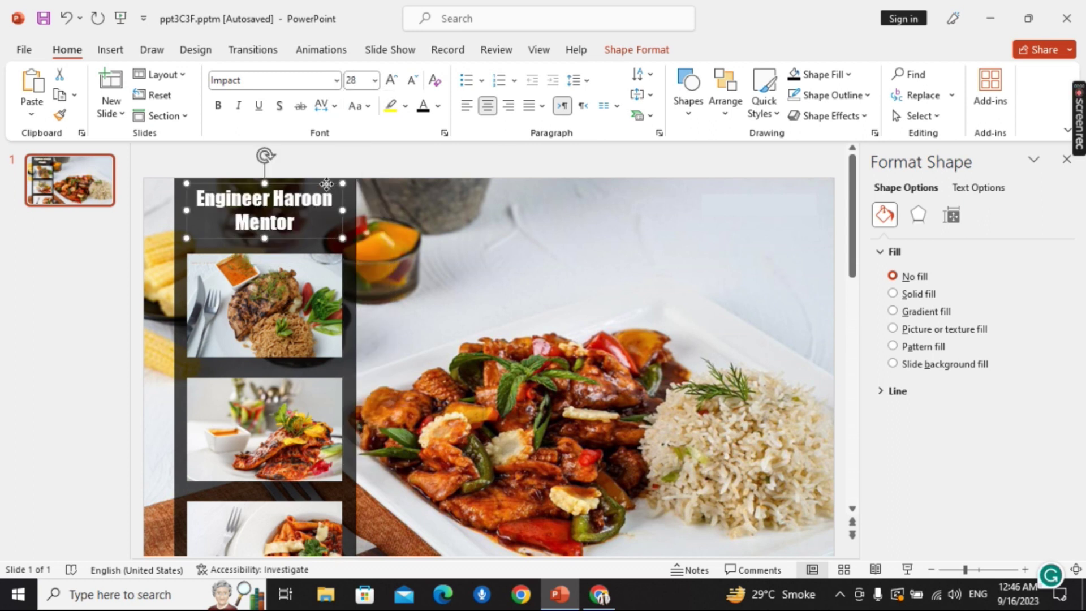
scroll(327, 175, down, 1)
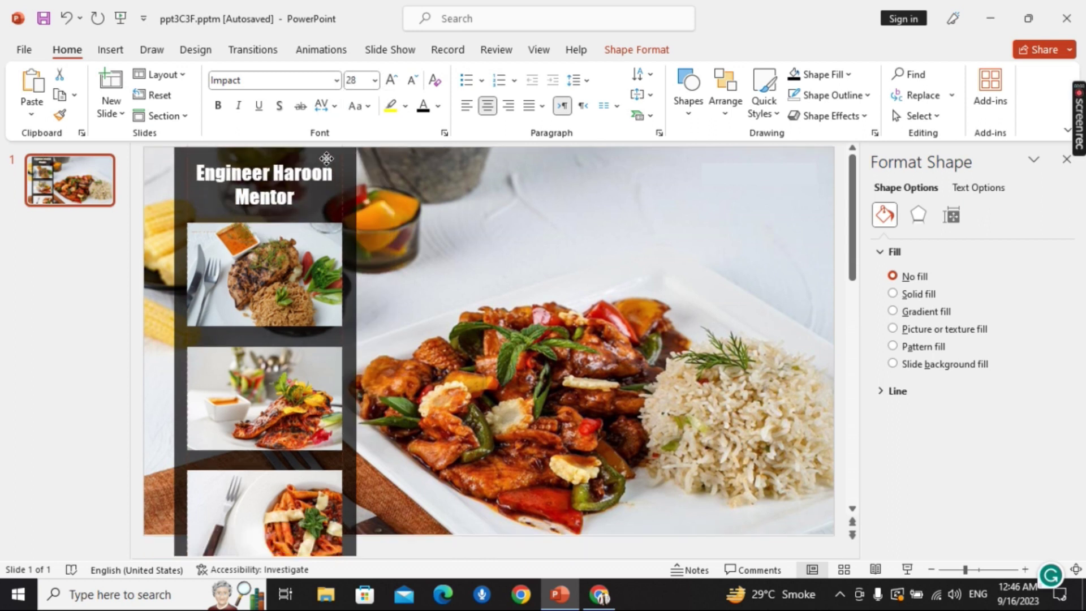
Close the Format Shape pane and duplicate slide 1 as slide 2.
click(1066, 159)
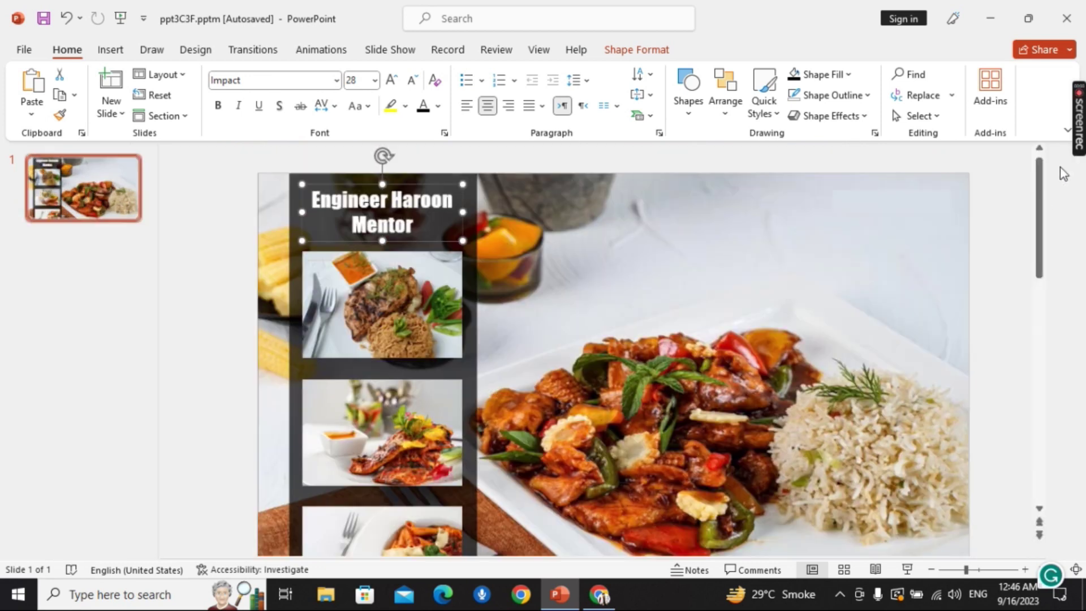
click(1005, 253)
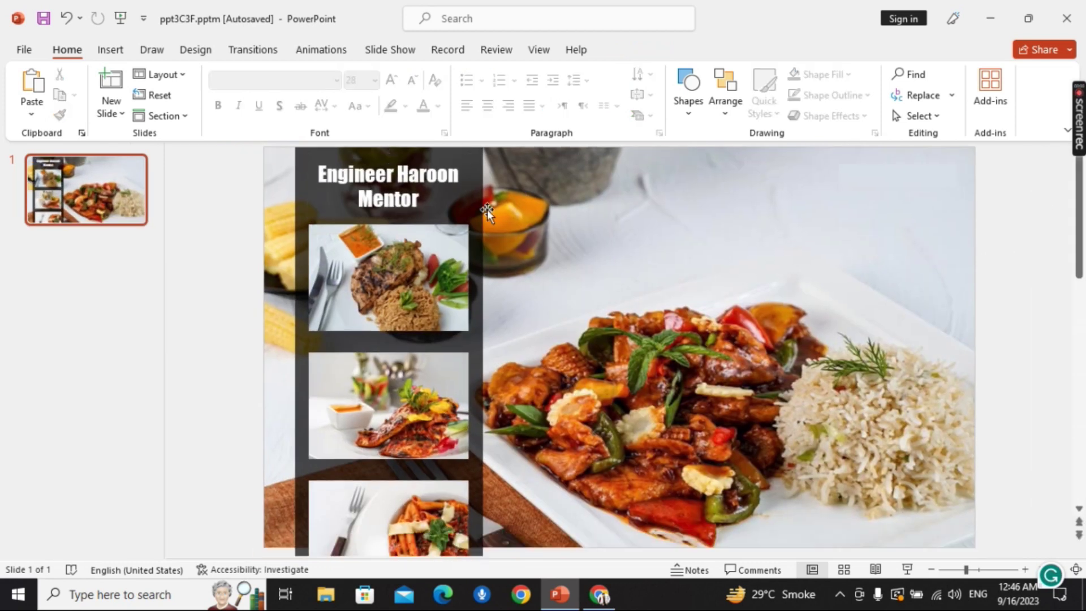
right_click(109, 209)
click(157, 359)
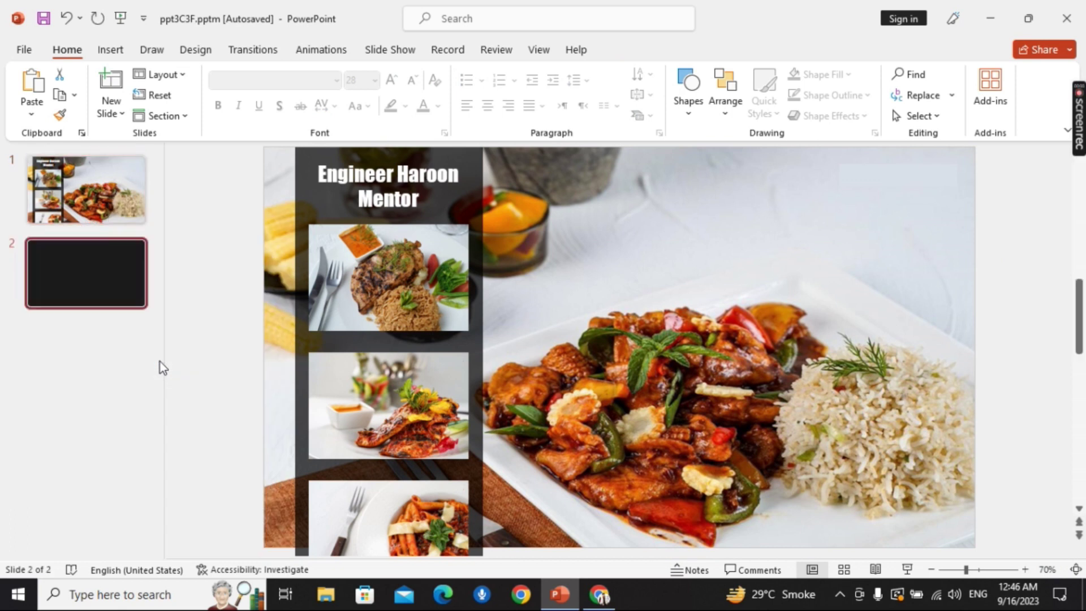
Enlarge the chicken-and-rice photo to fill slide 2 and send it behind the dark column.
drag(413, 289, 371, 212)
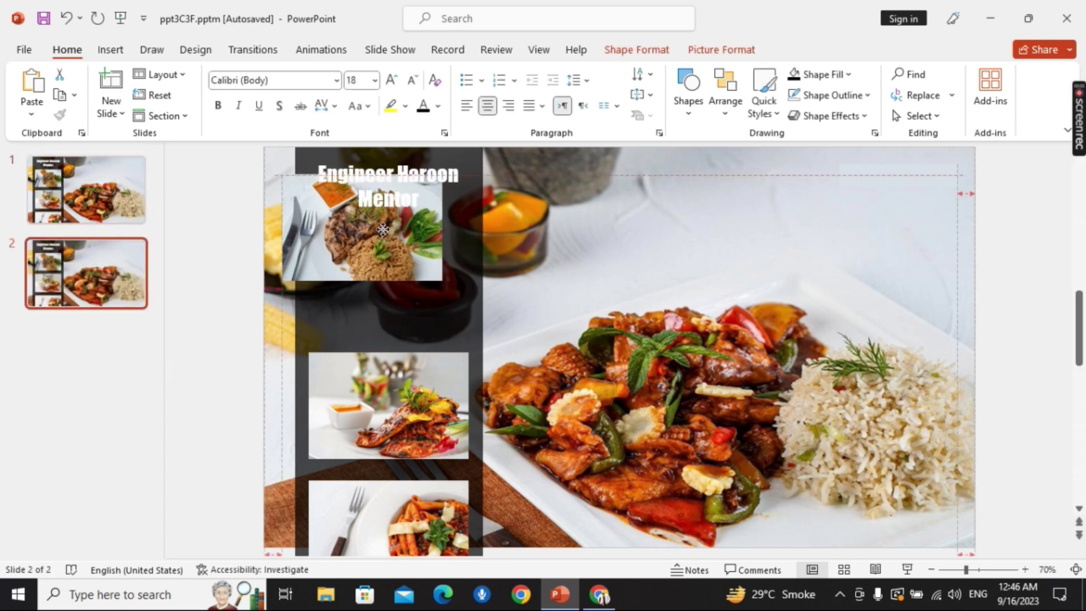
drag(424, 253, 974, 546)
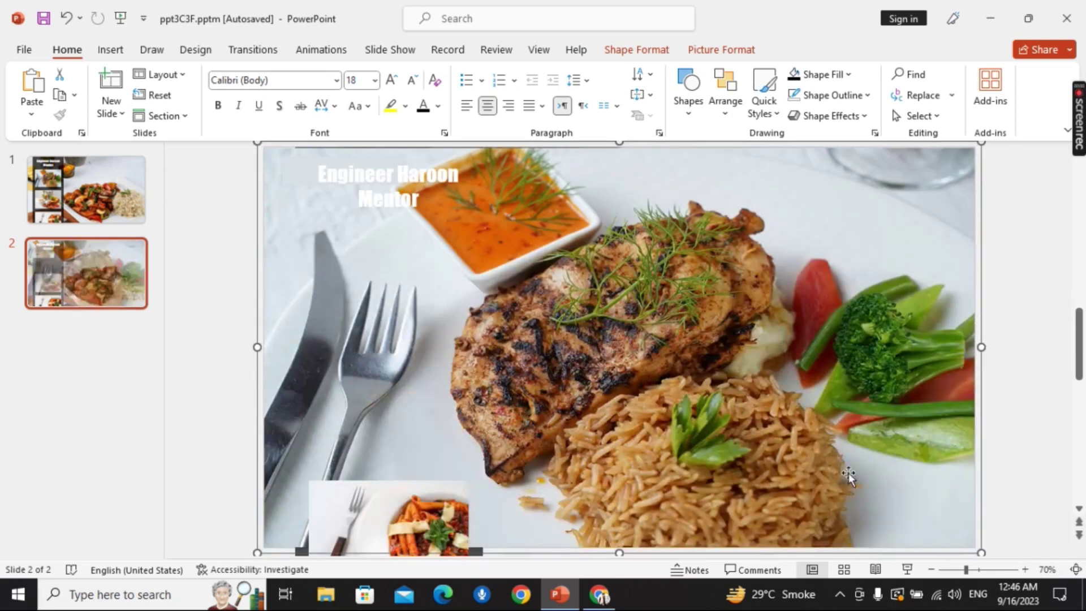
click(753, 55)
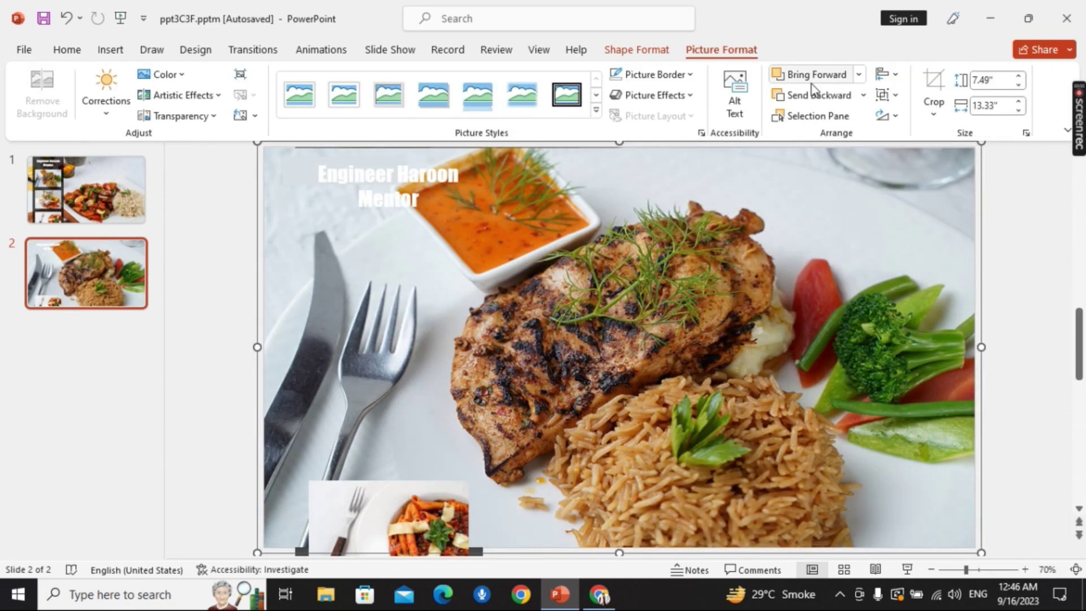
click(816, 96)
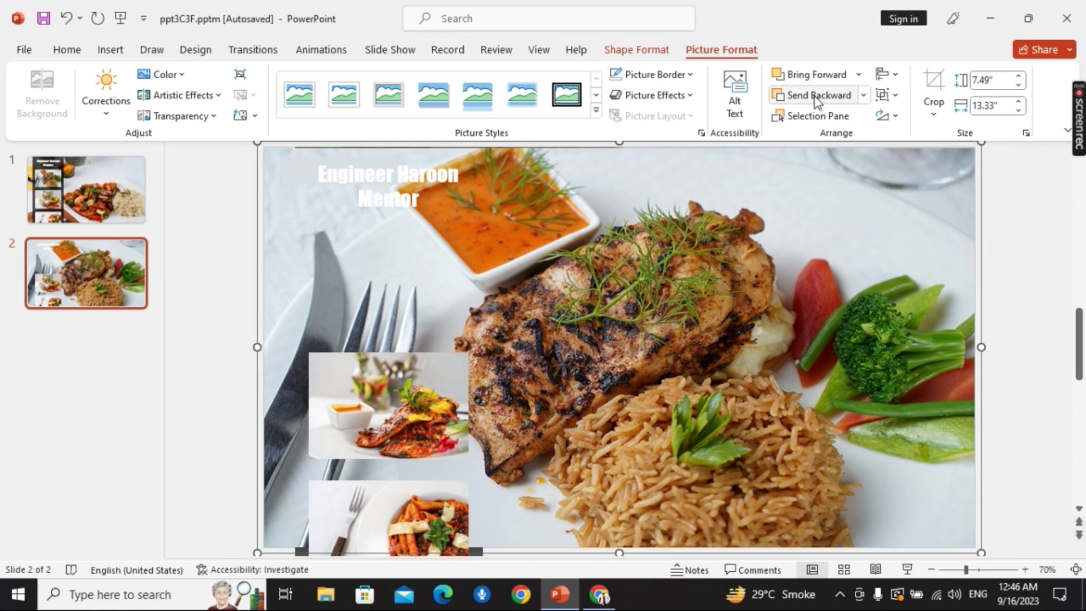
click(817, 96)
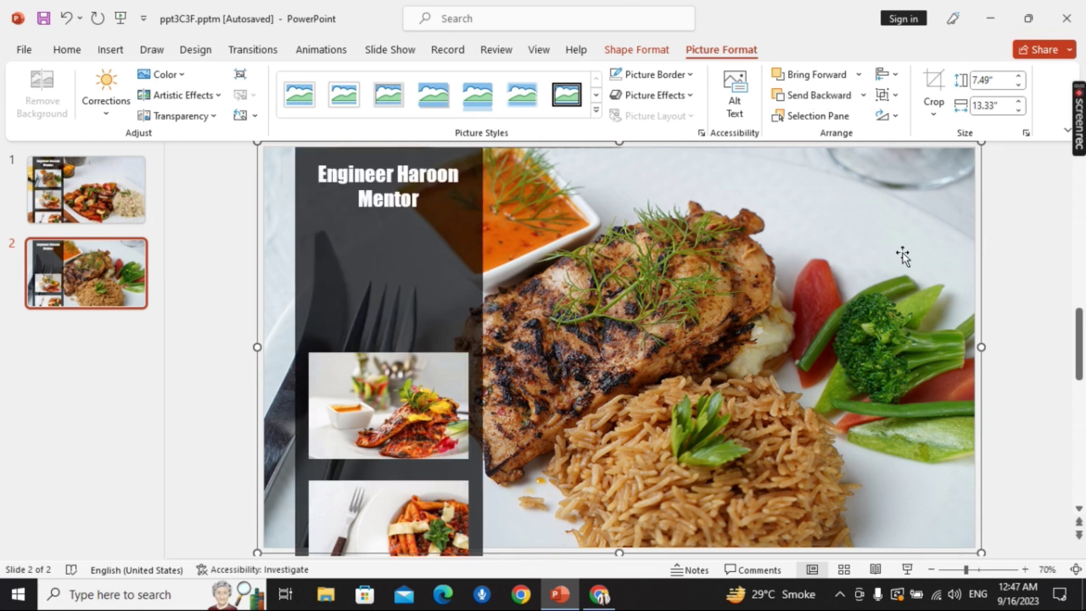
ctrl+scroll(903, 256, down, 5)
click(537, 368)
Duplicate slide 2 and make the next dish photo slide 3's full-slide background behind the column.
ctrl+scroll(571, 345, up, 5)
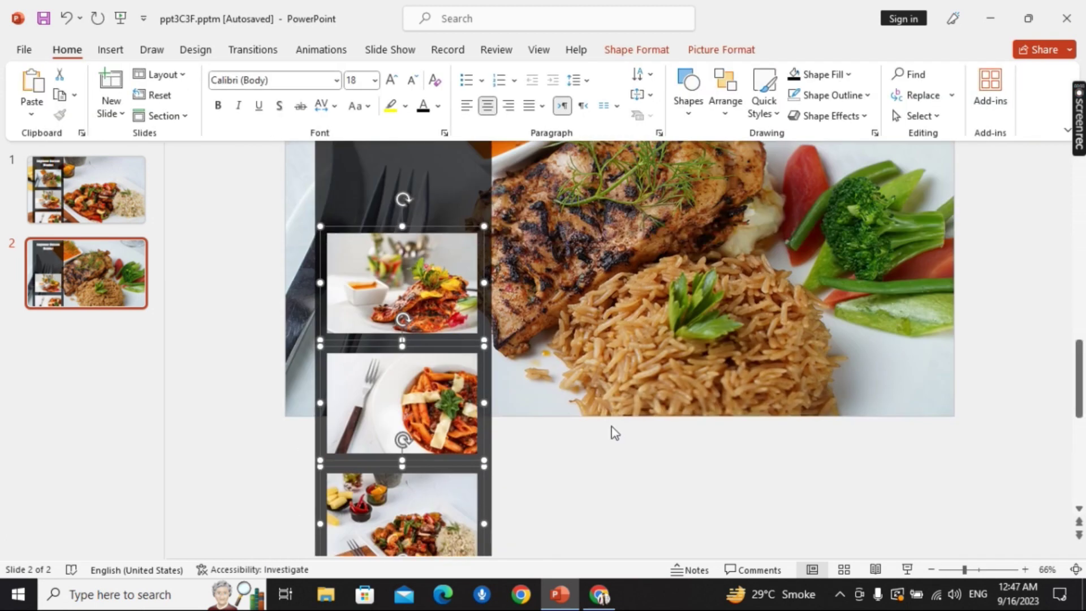
click(189, 376)
key(ctrl+d)
mouse_move(444, 292)
mouse_down()
mouse_move(402, 214)
mouse_move(961, 529)
mouse_up()
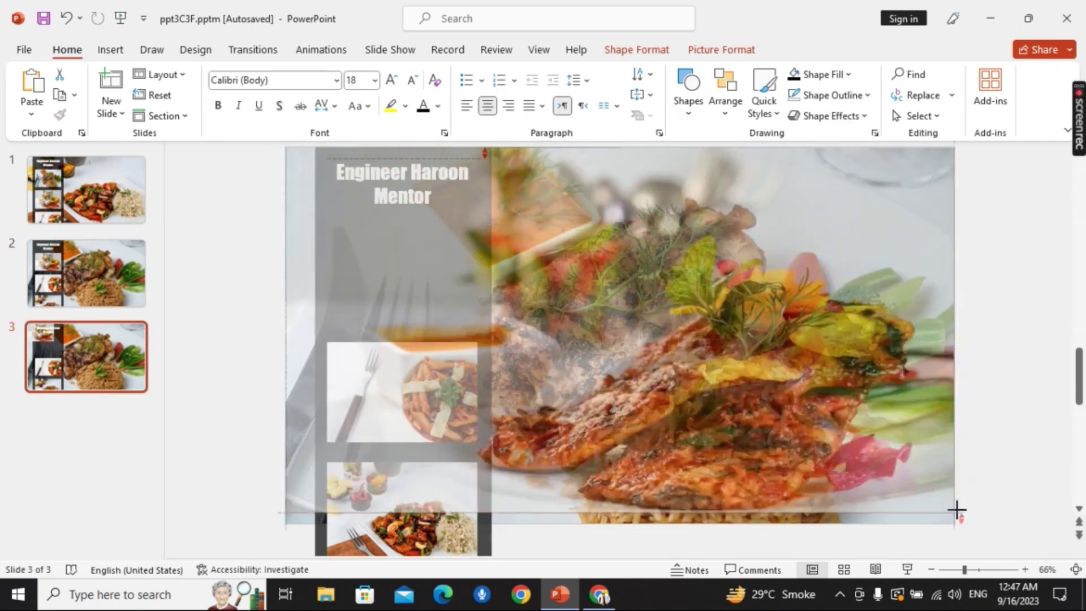
key(ctrl+shift+bracketleft)
ctrl+scroll(436, 301, down, 3)
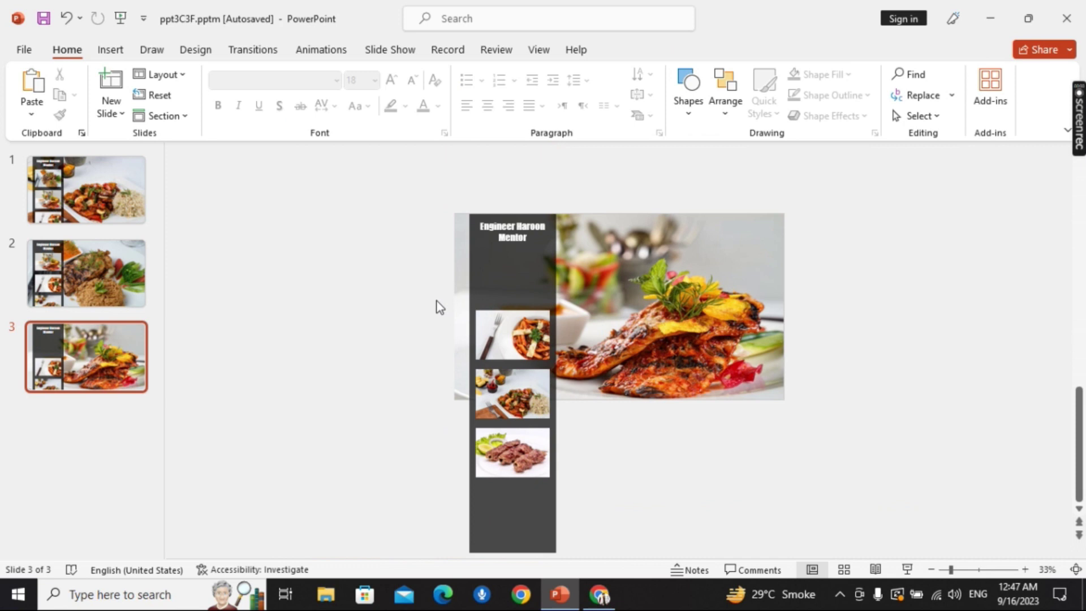
drag(436, 301, 592, 389)
ctrl+scroll(593, 389, up, 3)
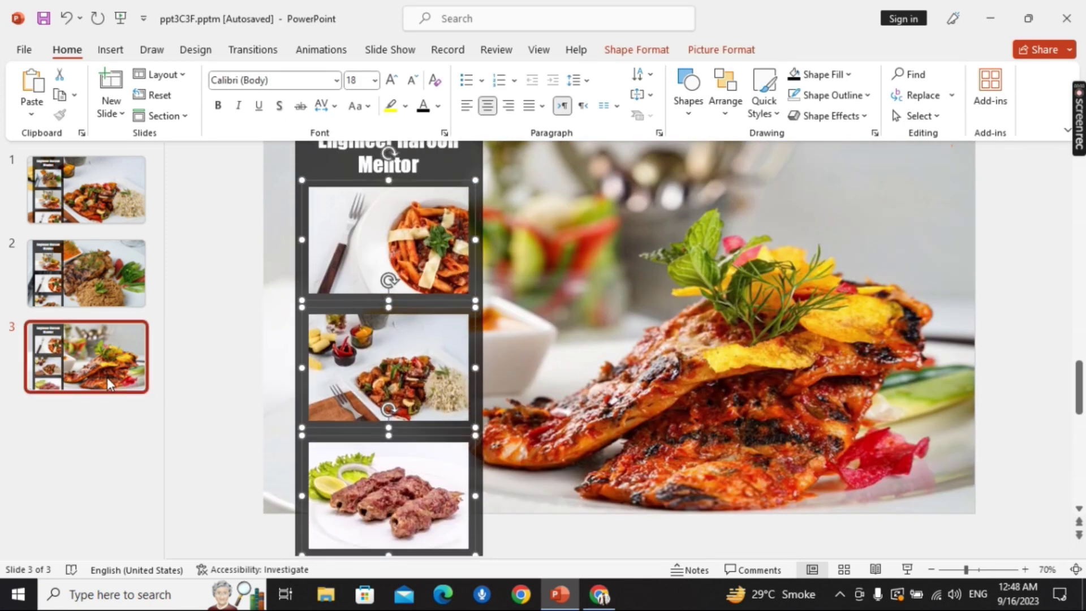
Duplicate slide 3 and make the pasta photo slide 4's full-slide background.
click(107, 378)
key(ctrl+d)
click(487, 245)
mouse_move(487, 245)
mouse_down()
mouse_move(447, 189)
mouse_move(880, 437)
mouse_up()
click(819, 94)
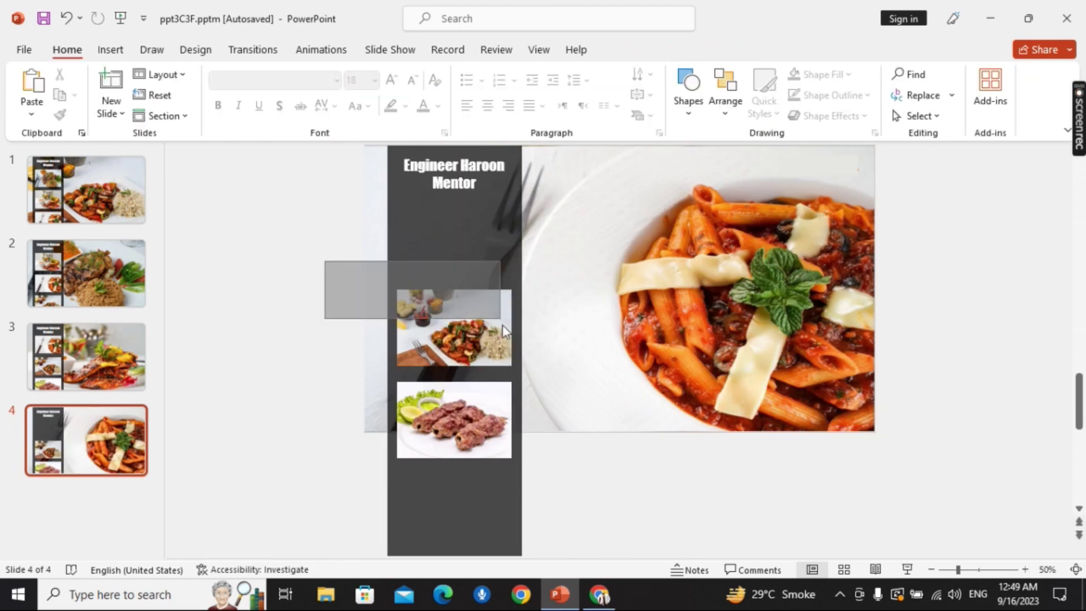
Duplicate slide 4 and make the next dish photo slide 5's full-slide background.
right_click(82, 433)
click(140, 235)
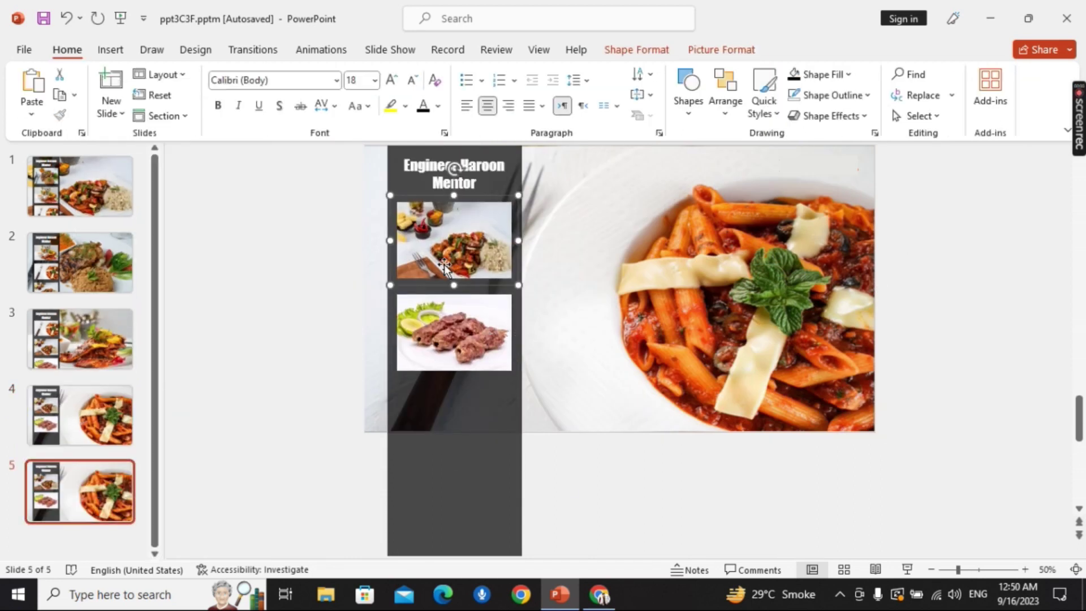
drag(454, 241, 420, 182)
drag(477, 218, 881, 439)
click(786, 94)
click(453, 250)
Duplicate slide 5 and make the meat photo slide 6's full-slide background.
right_click(90, 480)
click(145, 276)
click(467, 262)
mouse_move(467, 263)
mouse_down()
mouse_move(440, 211)
mouse_move(880, 439)
mouse_up()
drag(364, 289, 357, 289)
click(803, 100)
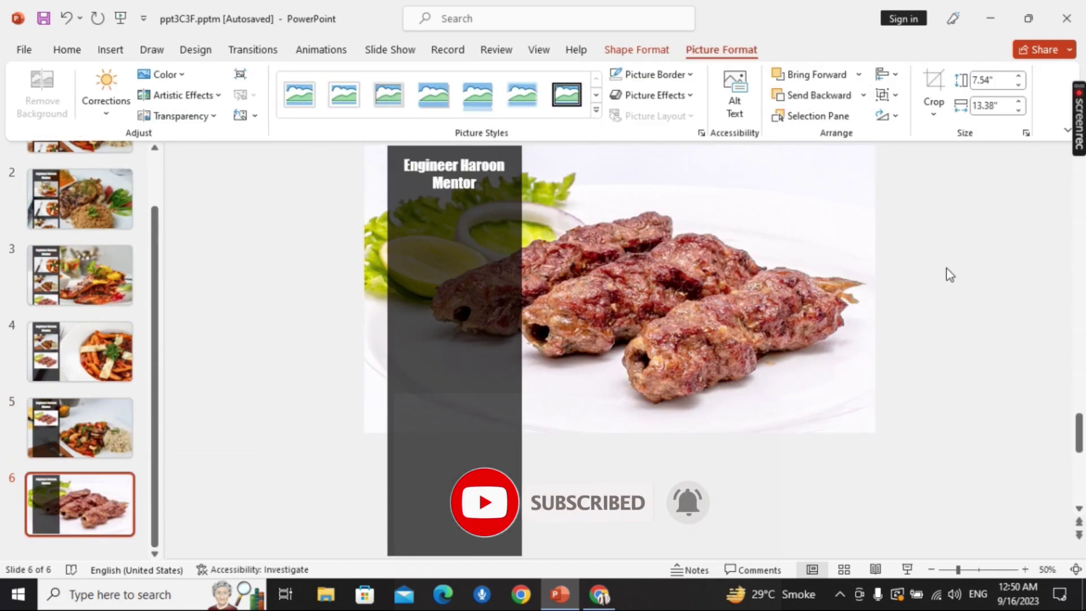
click(945, 268)
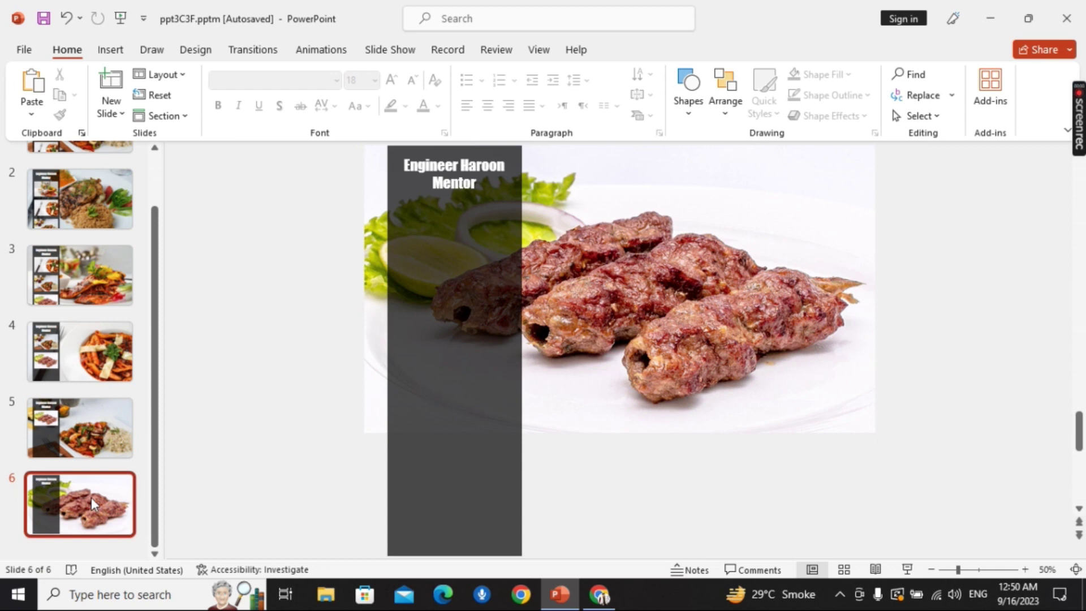
Apply the Morph transition to all six slides and return to slide 1.
key(ctrl+a)
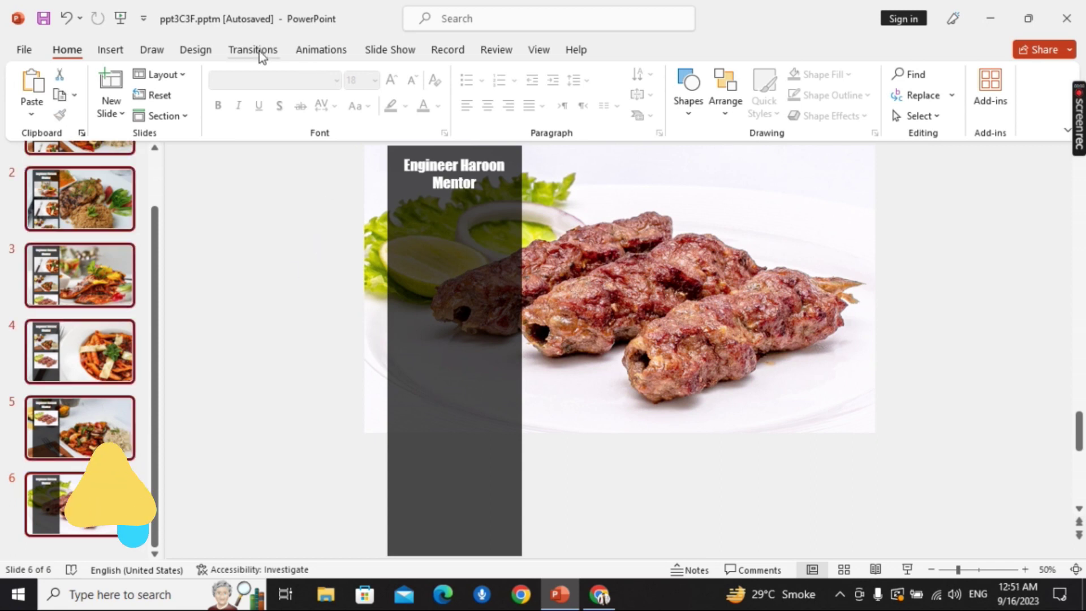
click(255, 50)
click(164, 97)
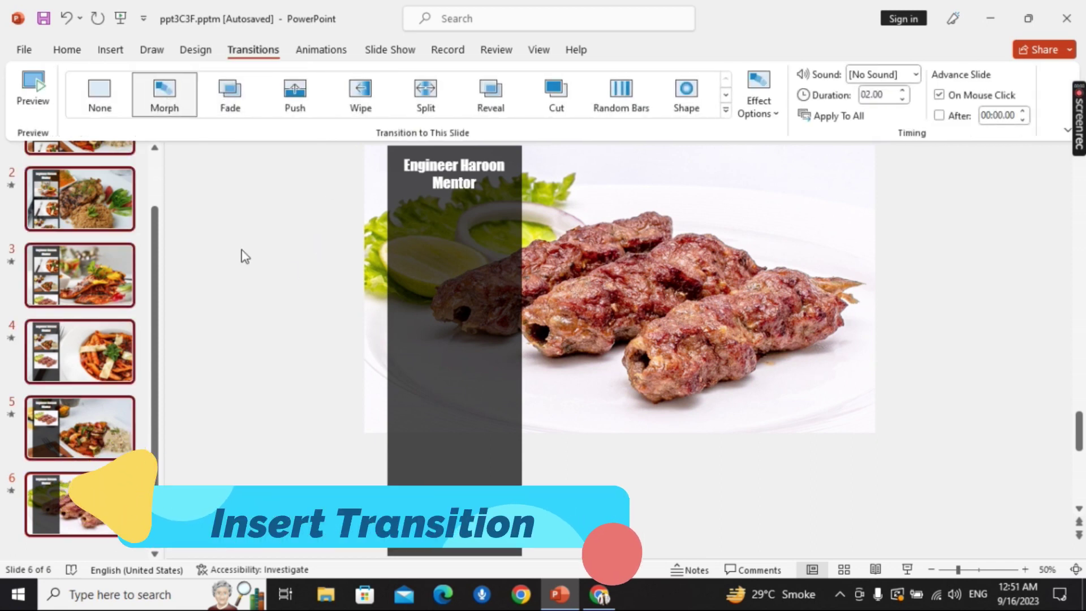
scroll(83, 219, up, 2)
click(85, 207)
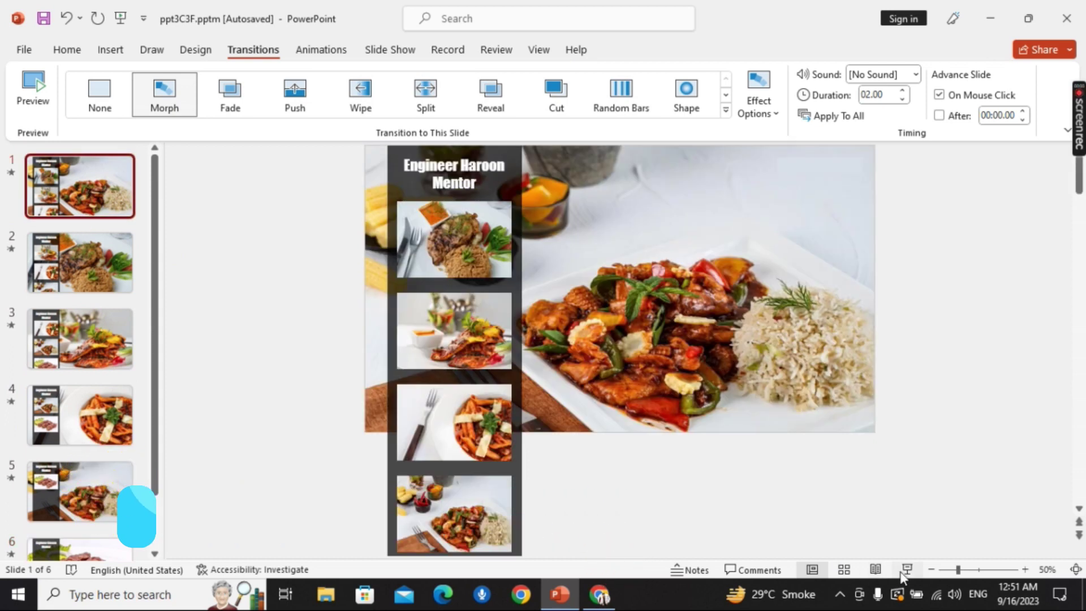
Start the full-screen slide show from slide 1.
click(907, 569)
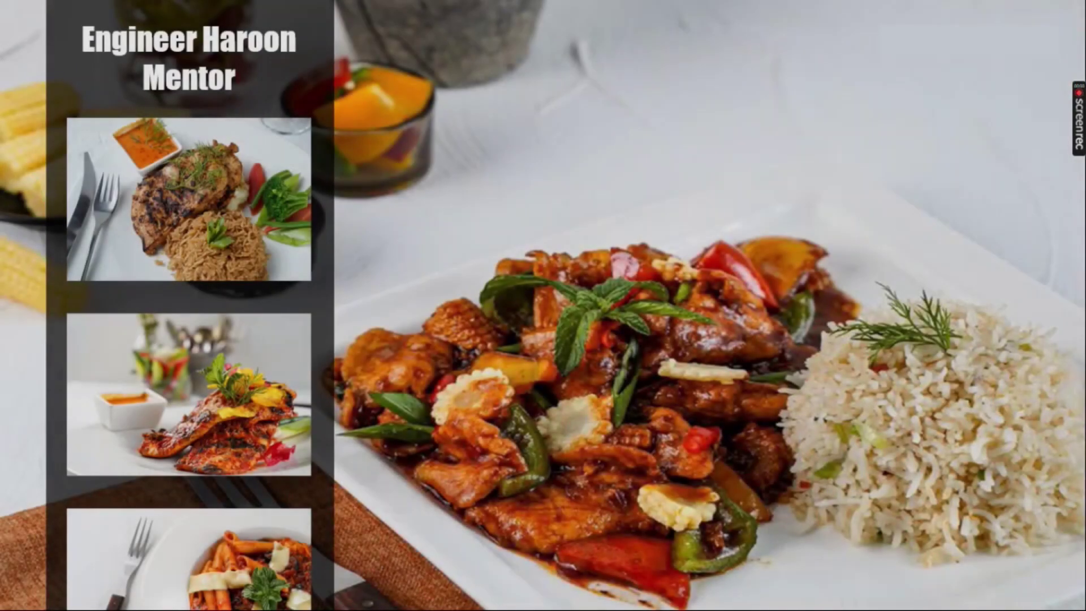